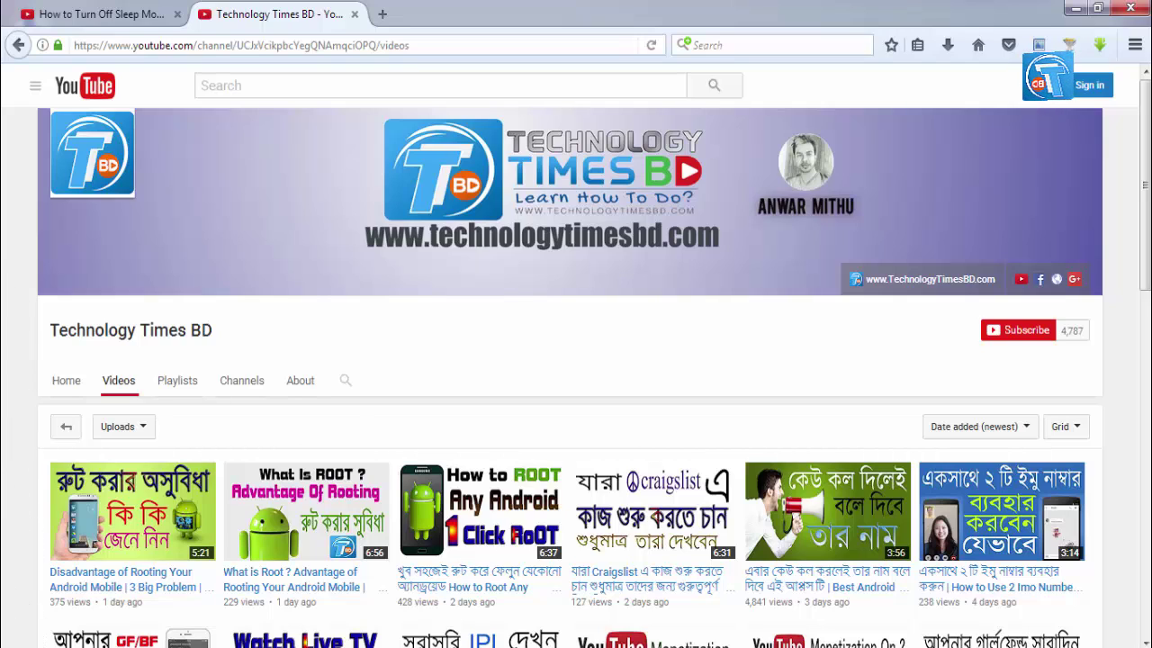
{"action": "key", "text": "super"}
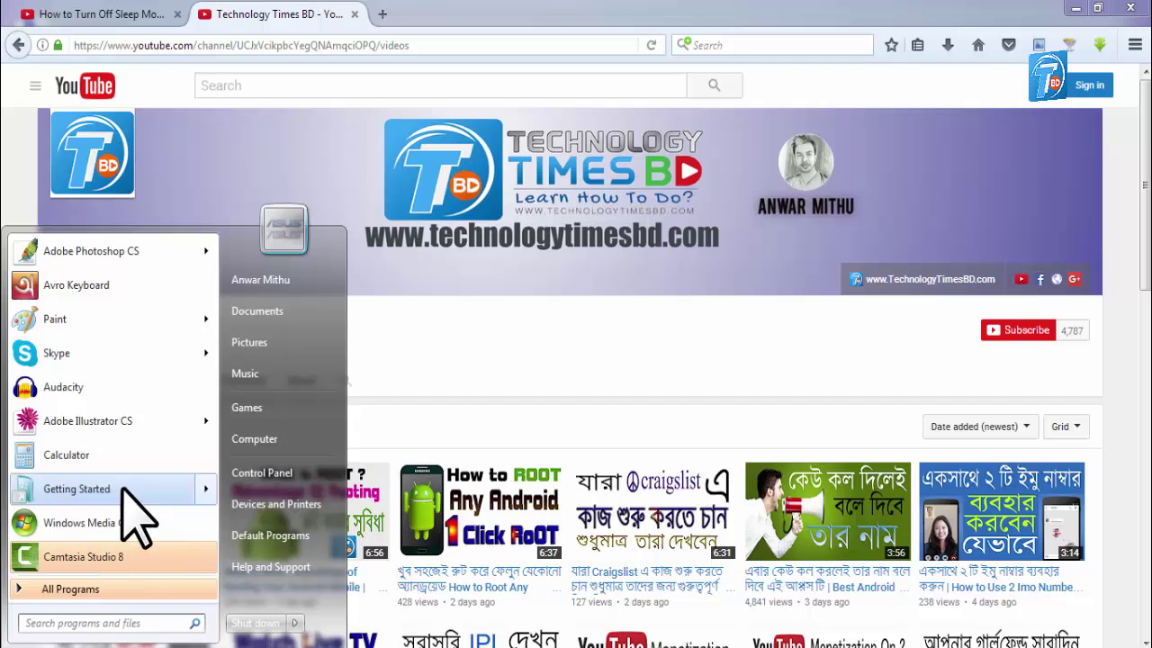
{"action": "key", "text": "super"}
{"action": "key", "text": "super"}
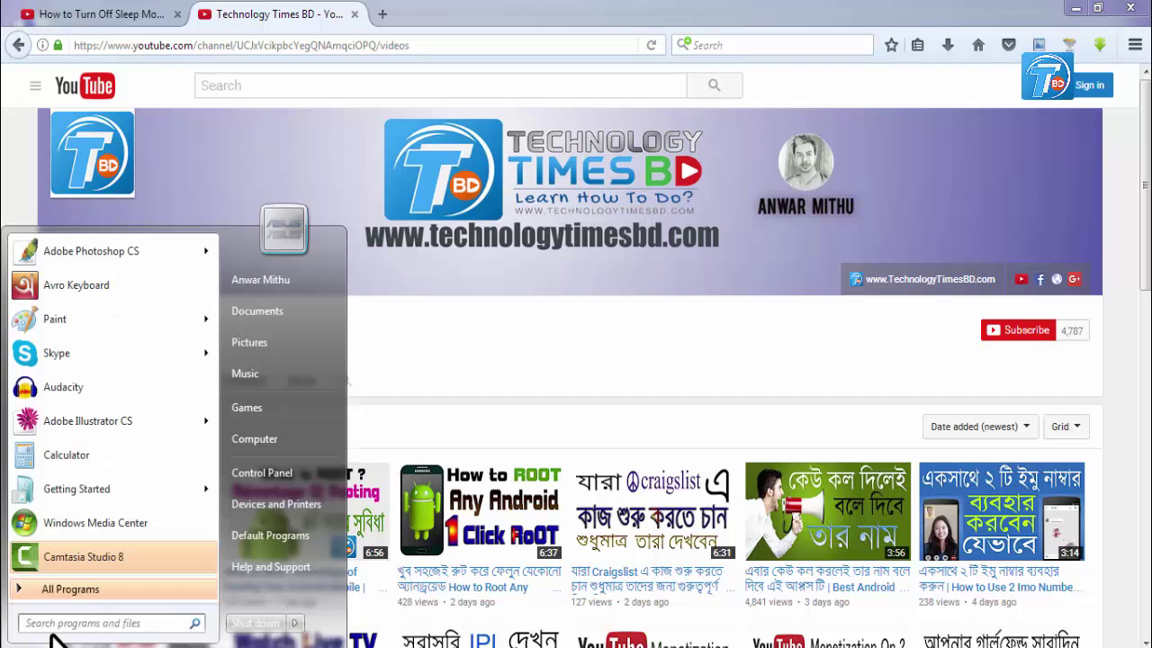
{"action": "left_click", "coordinate": [304, 475]}
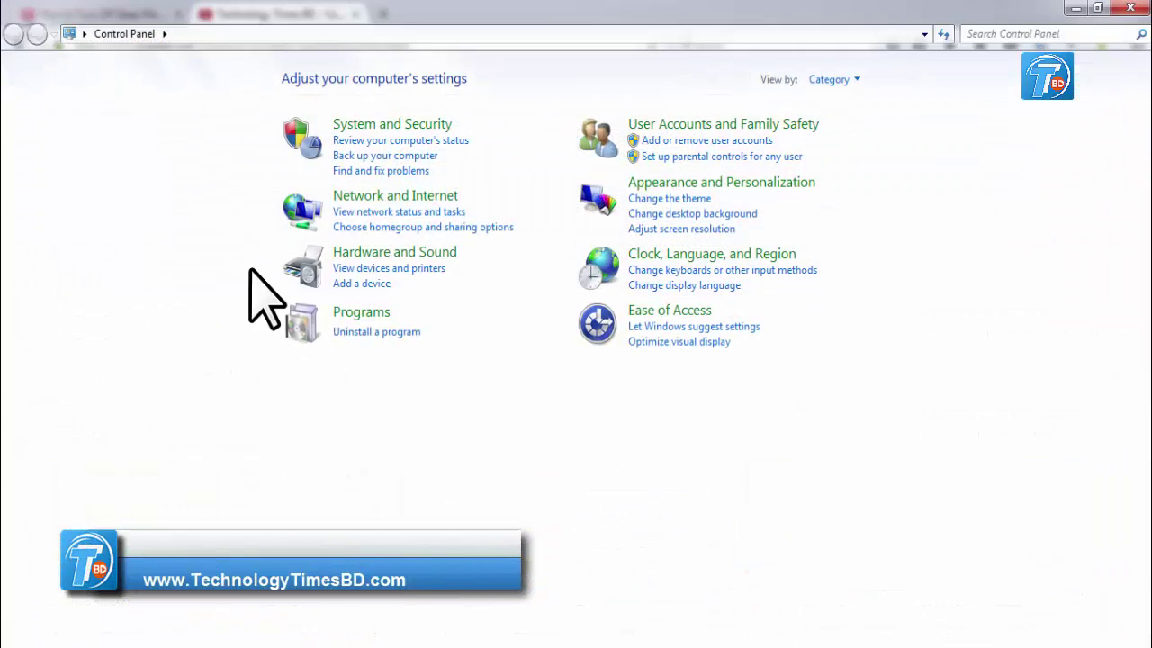
{"action": "left_click", "coordinate": [1130, 8]}
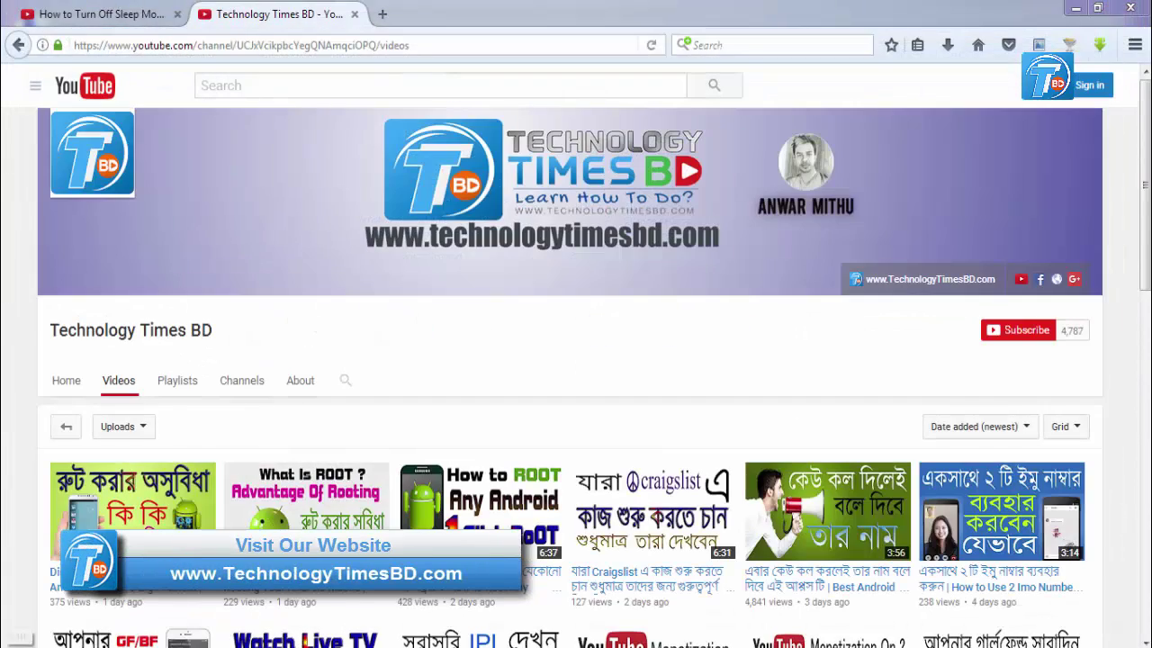
Open the Control Panel's Power Options under Hardware and Sound and bring up the Balanced plan's settings
{"action": "key", "text": "super"}
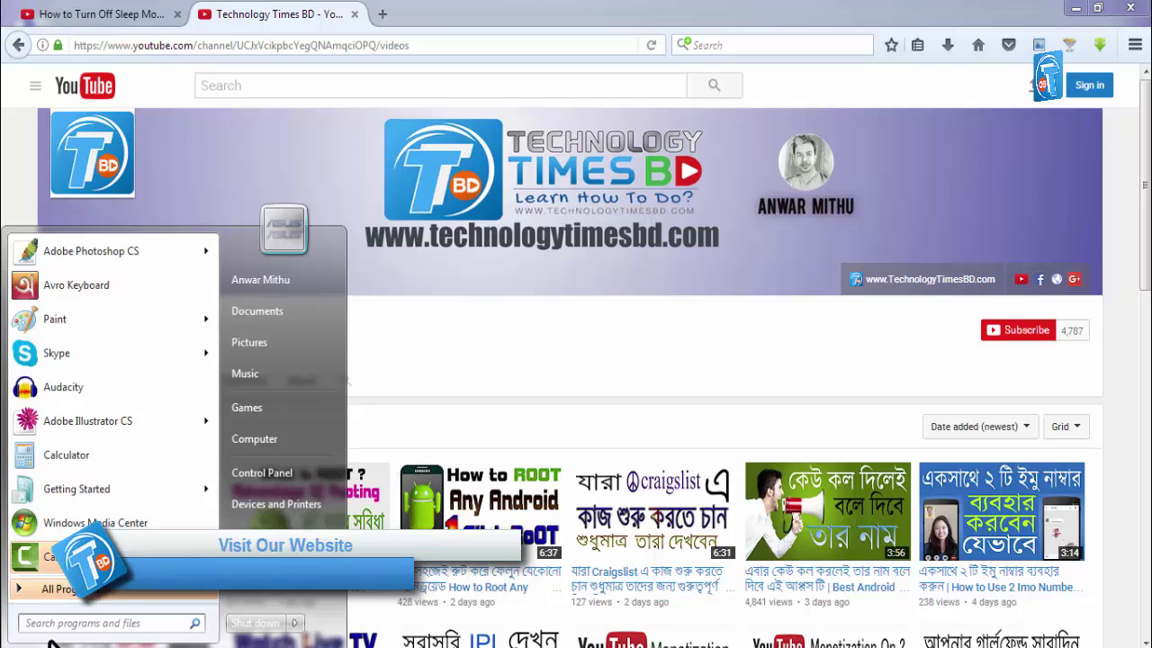
{"action": "key", "text": "Escape"}
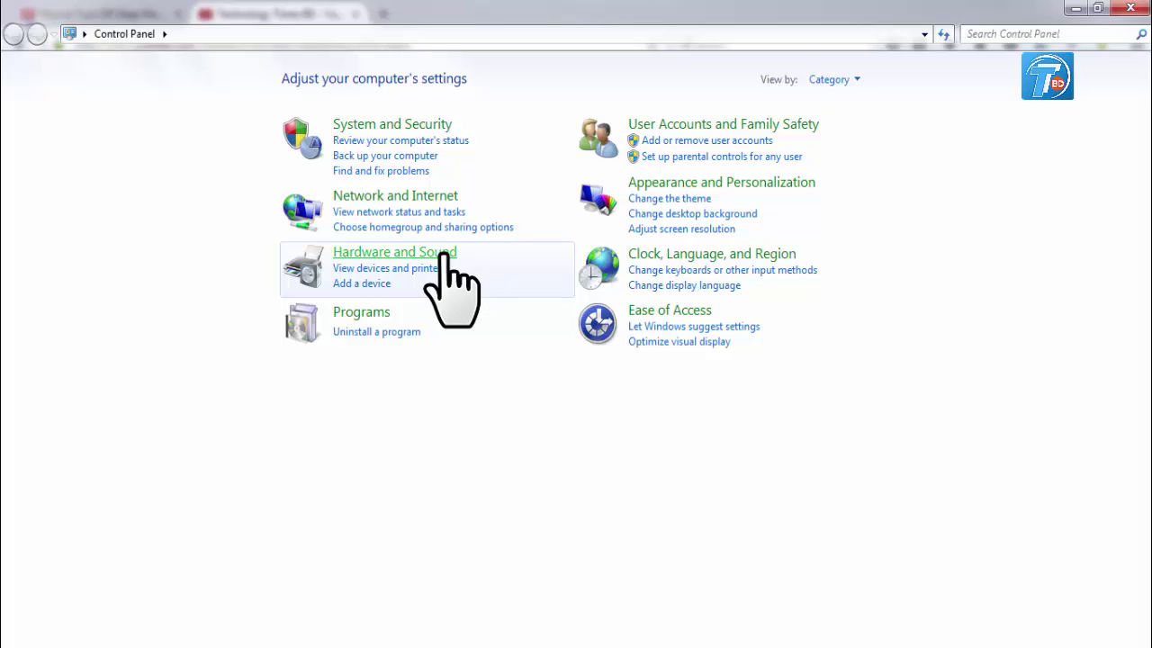
{"action": "left_click", "coordinate": [415, 254]}
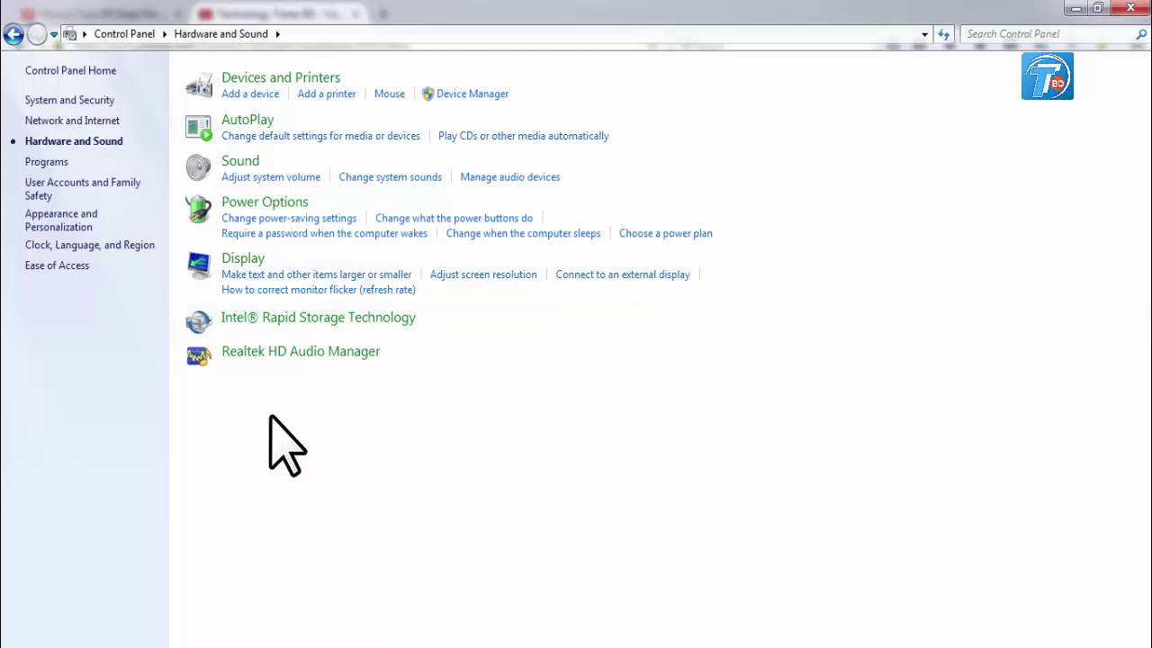
{"action": "left_click", "coordinate": [264, 203]}
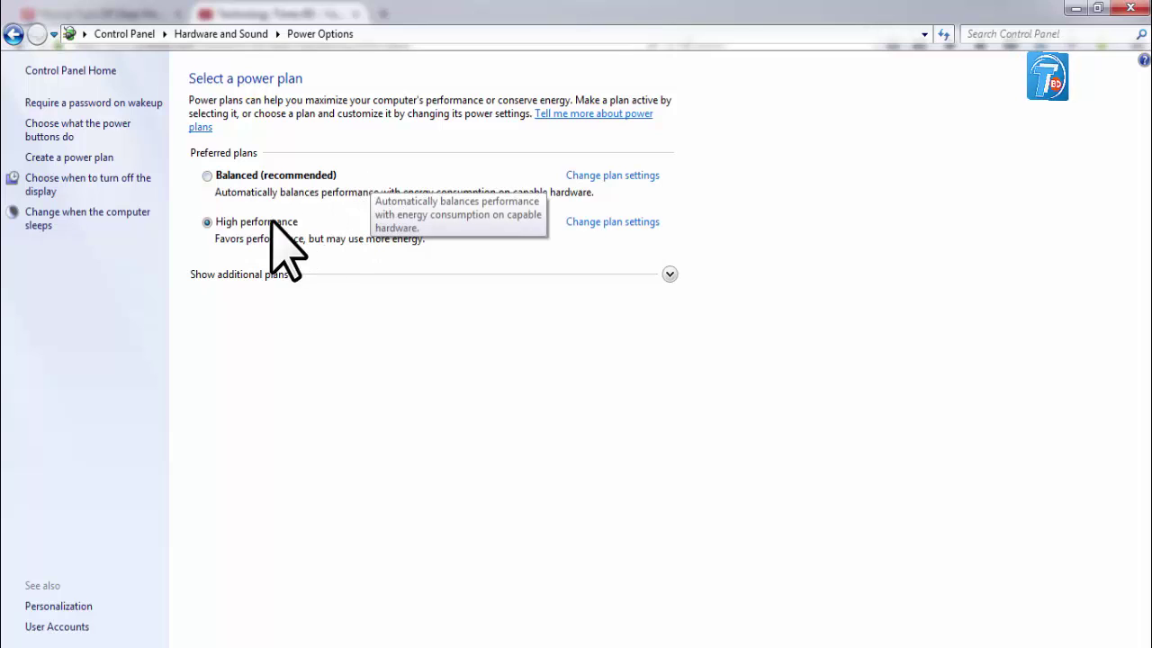
{"action": "left_click", "coordinate": [622, 175]}
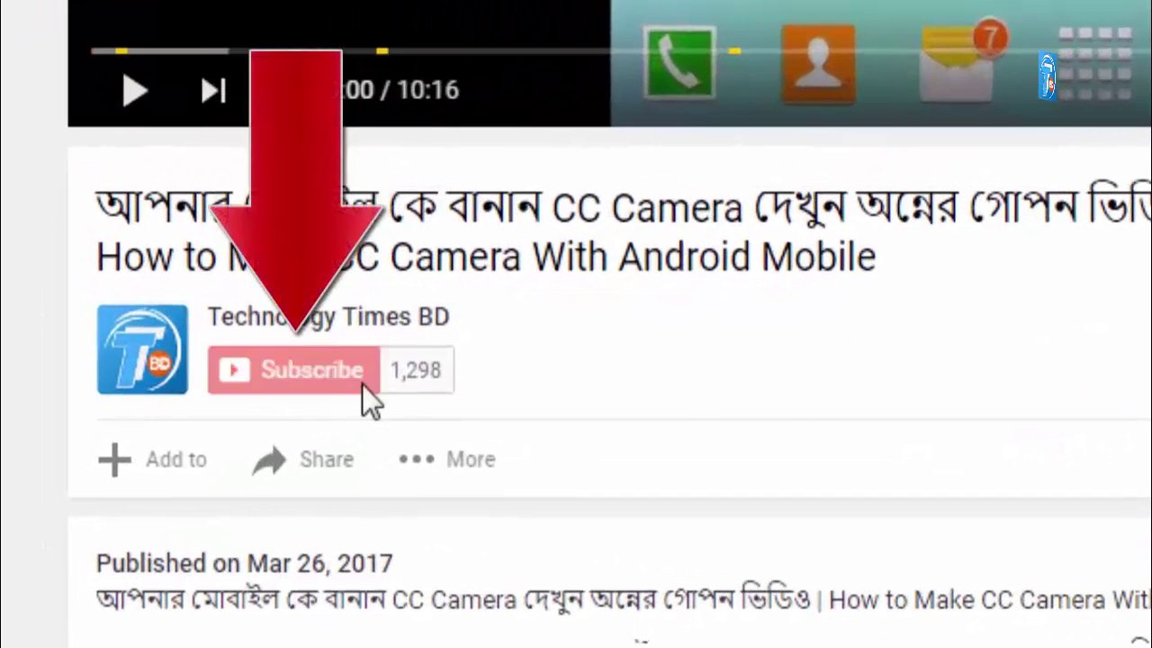
Subscribe to the Technology Times BD channel and save the option to receive all its notifications
{"action": "left_click", "coordinate": [362, 378]}
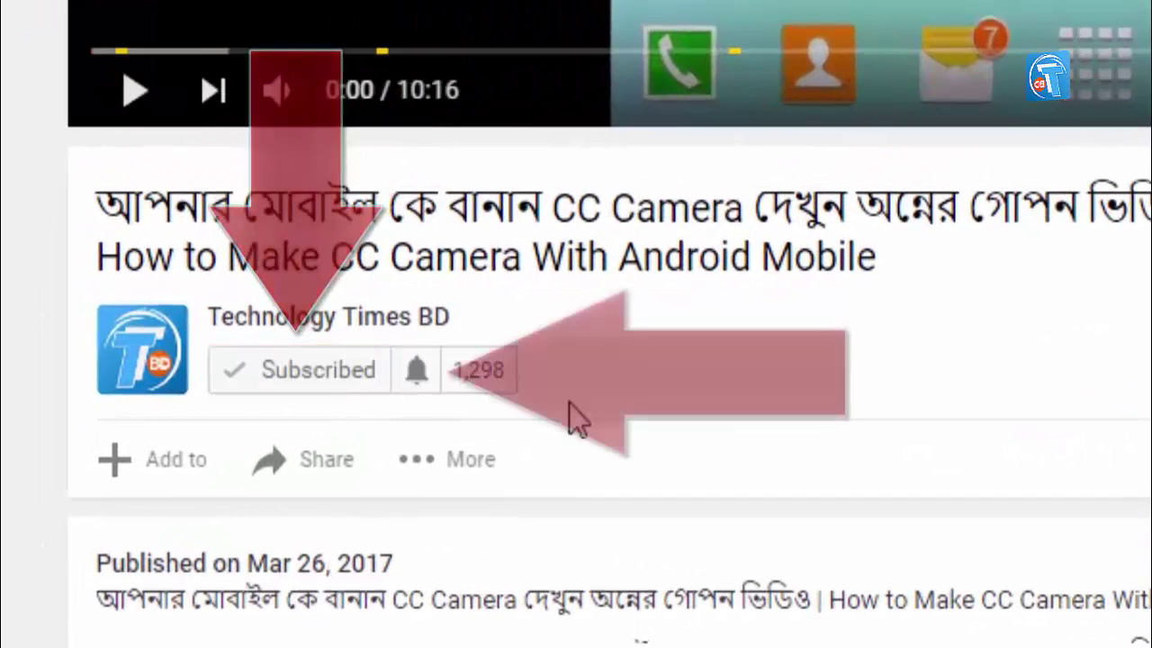
{"action": "left_click", "coordinate": [419, 385]}
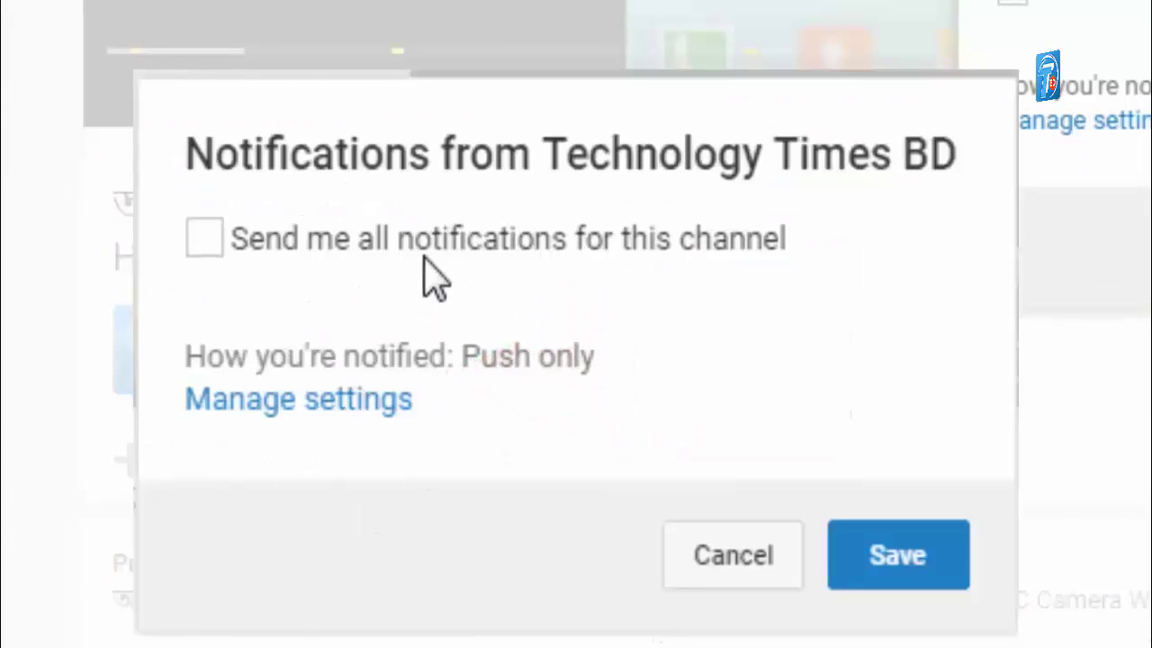
{"action": "left_click", "coordinate": [418, 243]}
{"action": "left_click", "coordinate": [891, 554]}
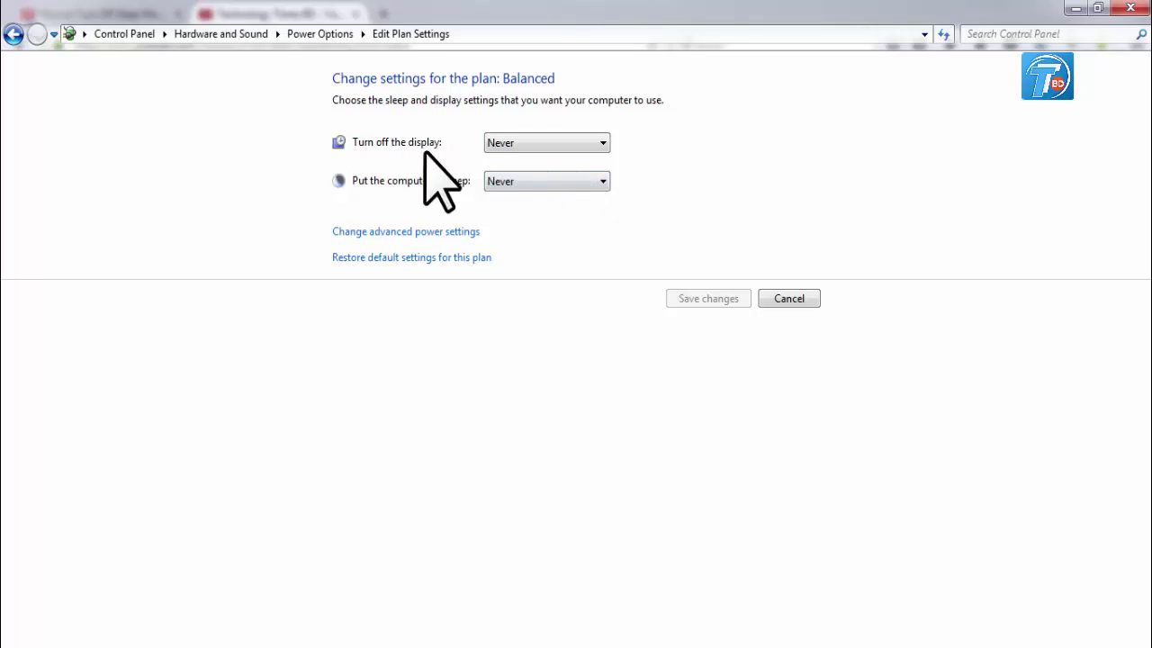
Set the Balanced plan's display turn-off time to 5 minutes and return it to Never
{"action": "left_click", "coordinate": [552, 146]}
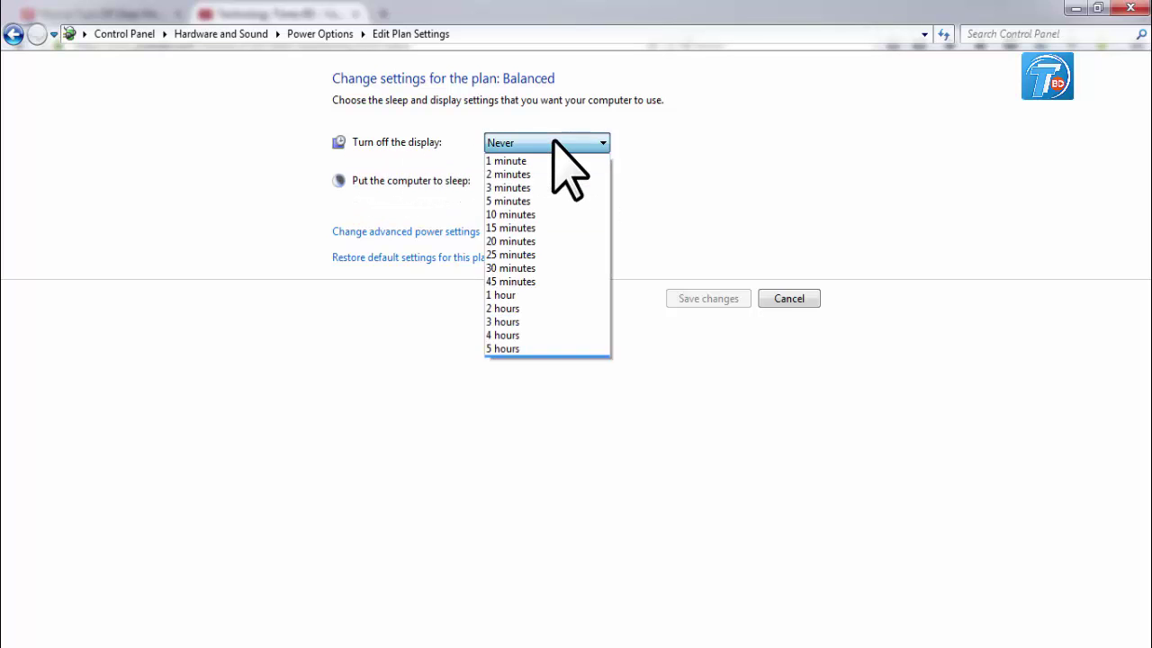
{"action": "left_click", "coordinate": [531, 200]}
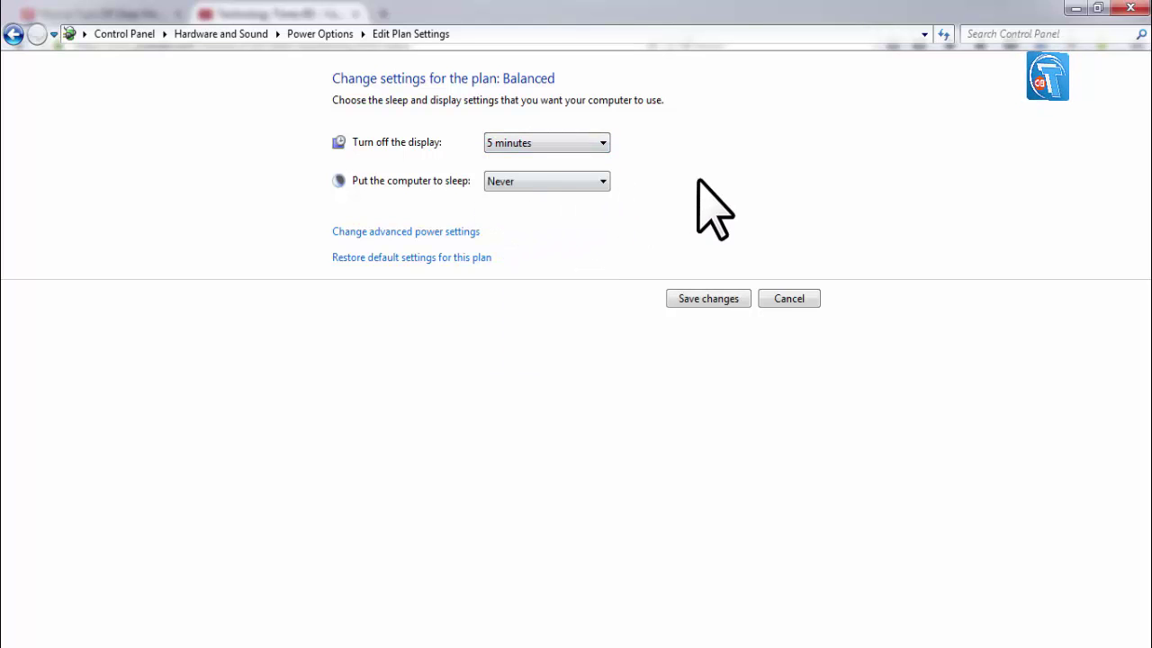
{"action": "left_click", "coordinate": [580, 149]}
{"action": "left_click", "coordinate": [540, 362]}
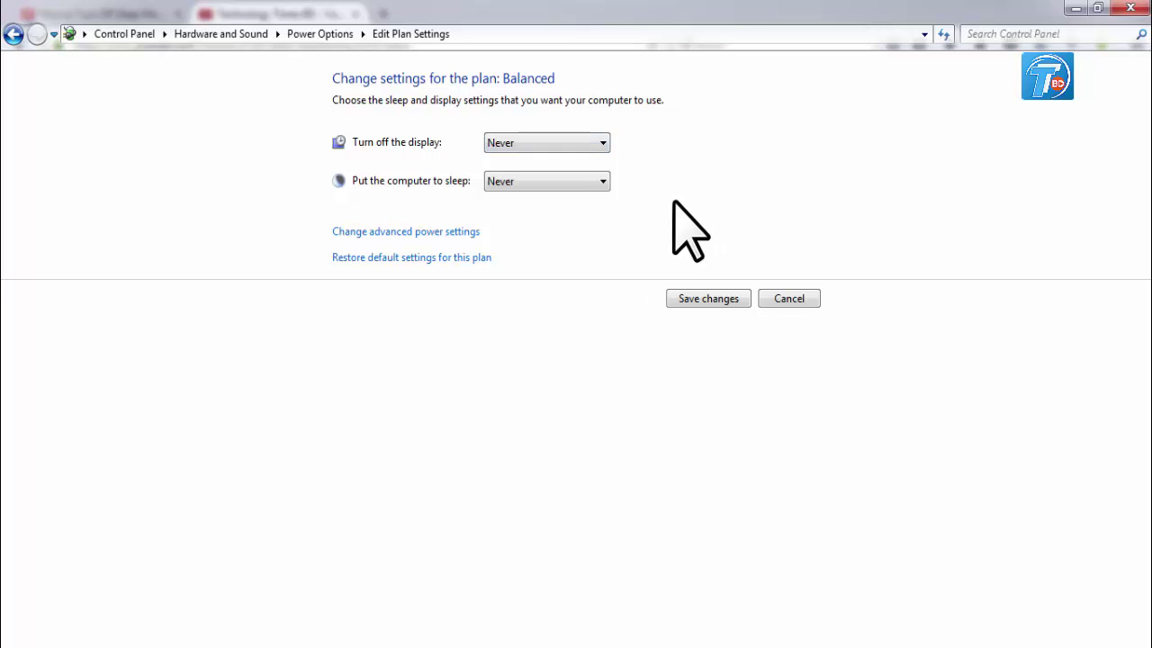
{"action": "left_click", "coordinate": [601, 145]}
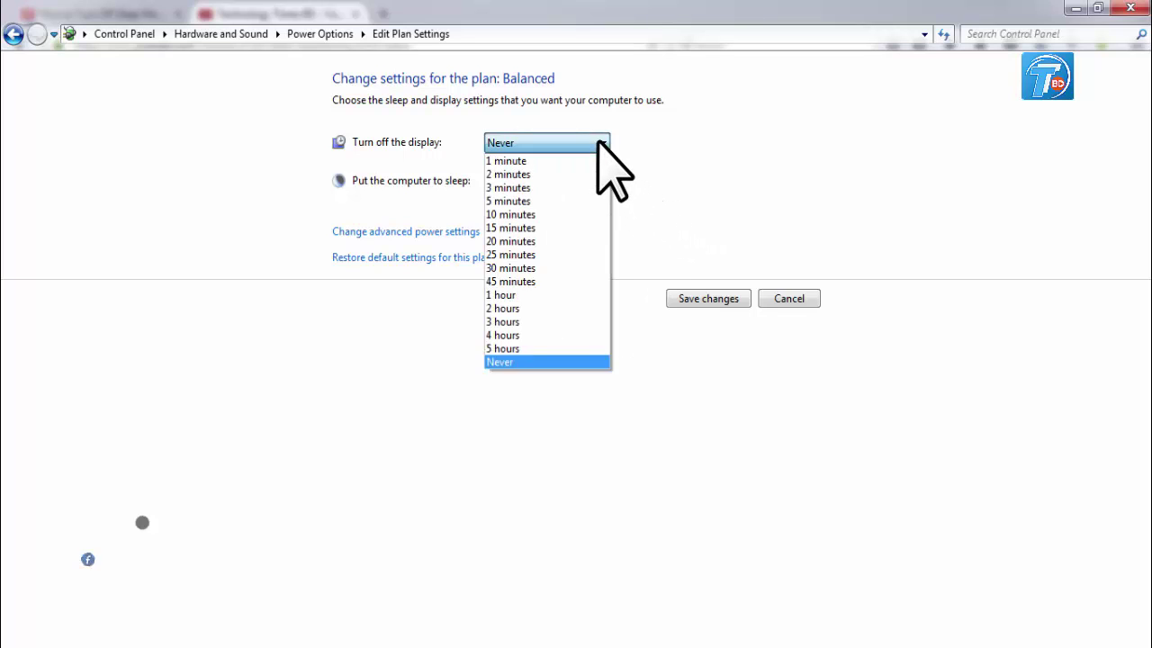
{"action": "left_click", "coordinate": [532, 361]}
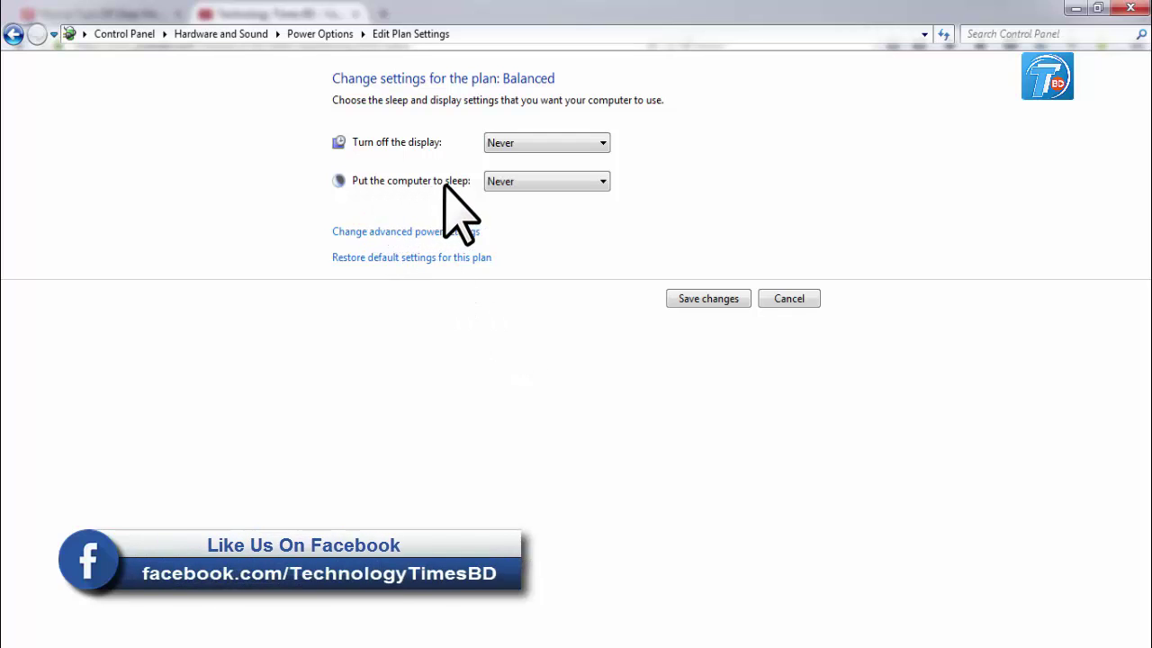
Set both the computer sleep time and the display turn-off time of the Balanced plan to 1 minute
{"action": "left_click", "coordinate": [567, 182]}
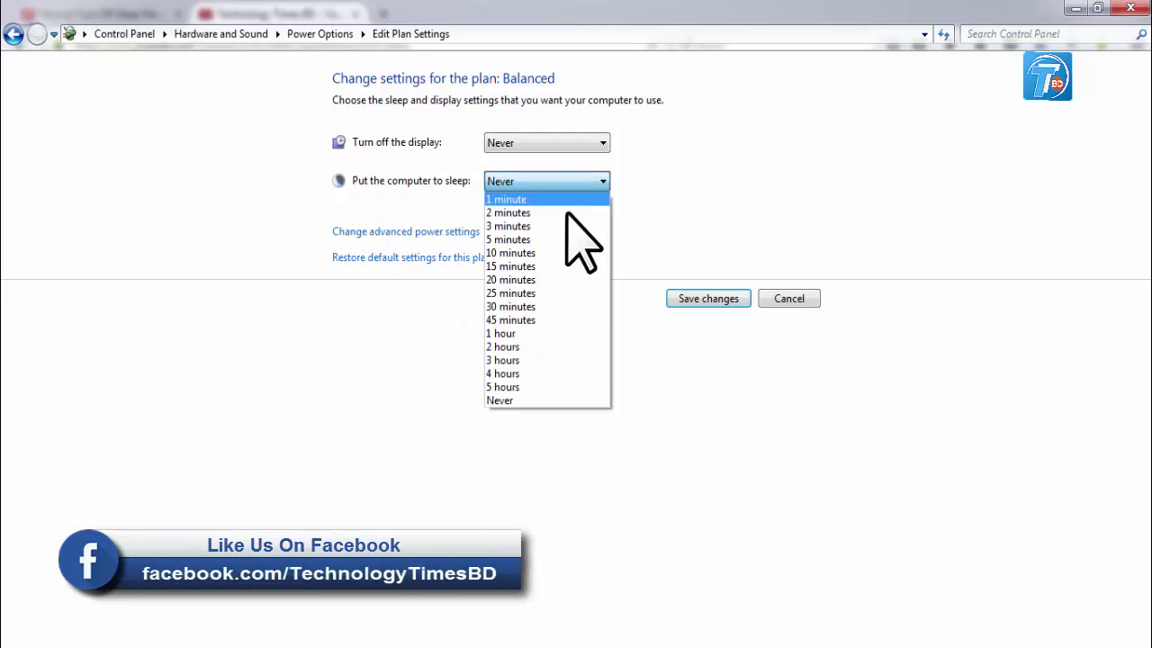
{"action": "left_click", "coordinate": [540, 400]}
{"action": "left_click", "coordinate": [545, 183]}
{"action": "left_click", "coordinate": [542, 197]}
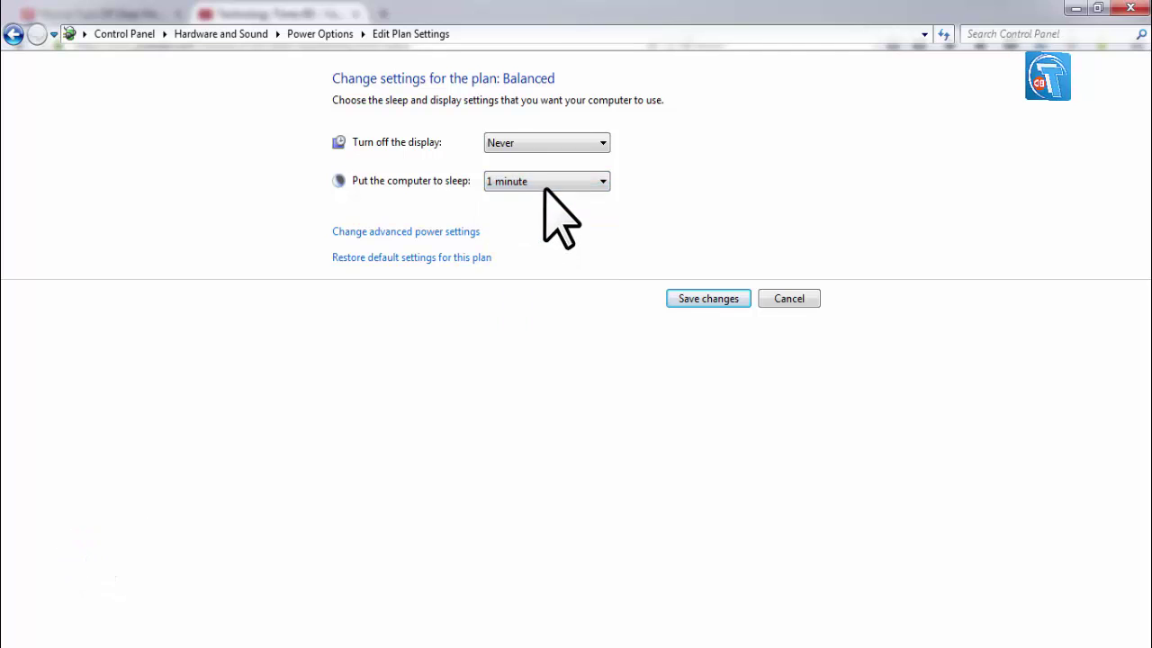
{"action": "left_click", "coordinate": [496, 146]}
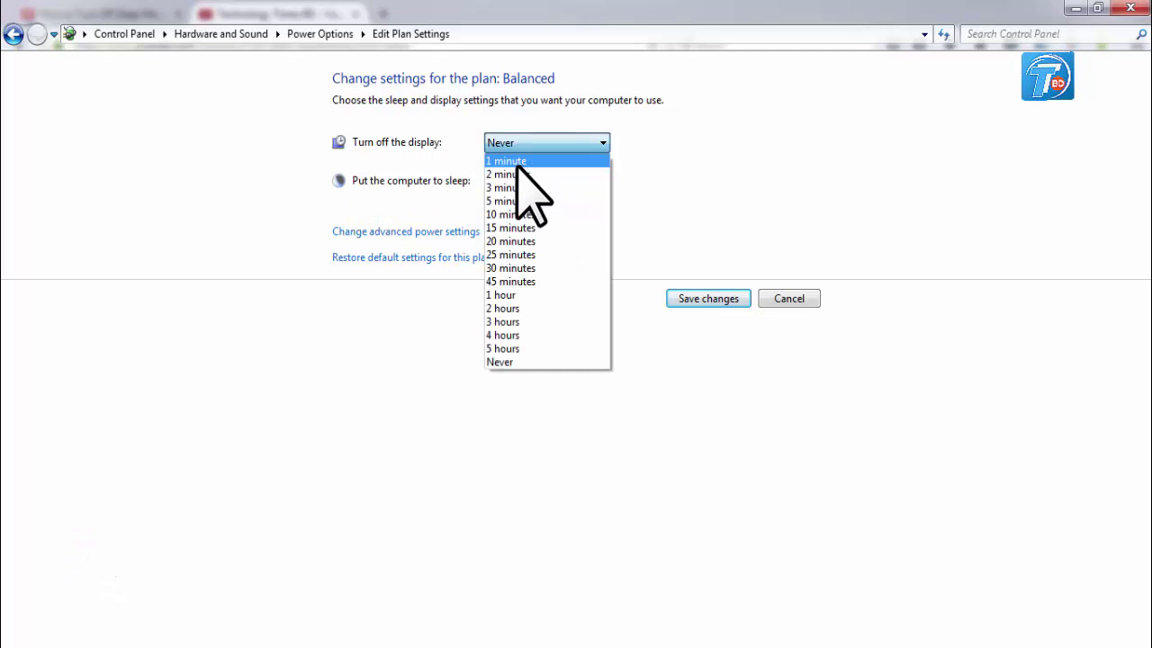
{"action": "left_click", "coordinate": [509, 157]}
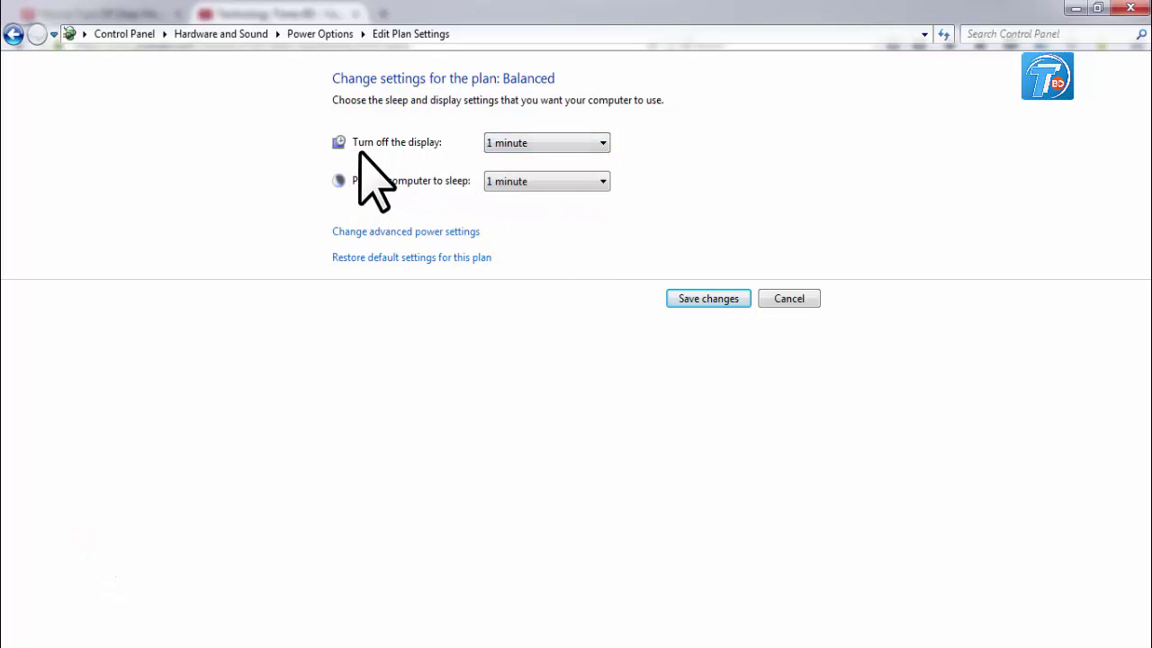
Set the Balanced plan's display turn-off and computer sleep times to Never and save the changes
{"action": "left_click", "coordinate": [565, 146]}
{"action": "left_click", "coordinate": [565, 145]}
{"action": "left_click", "coordinate": [540, 144]}
{"action": "left_click", "coordinate": [519, 358]}
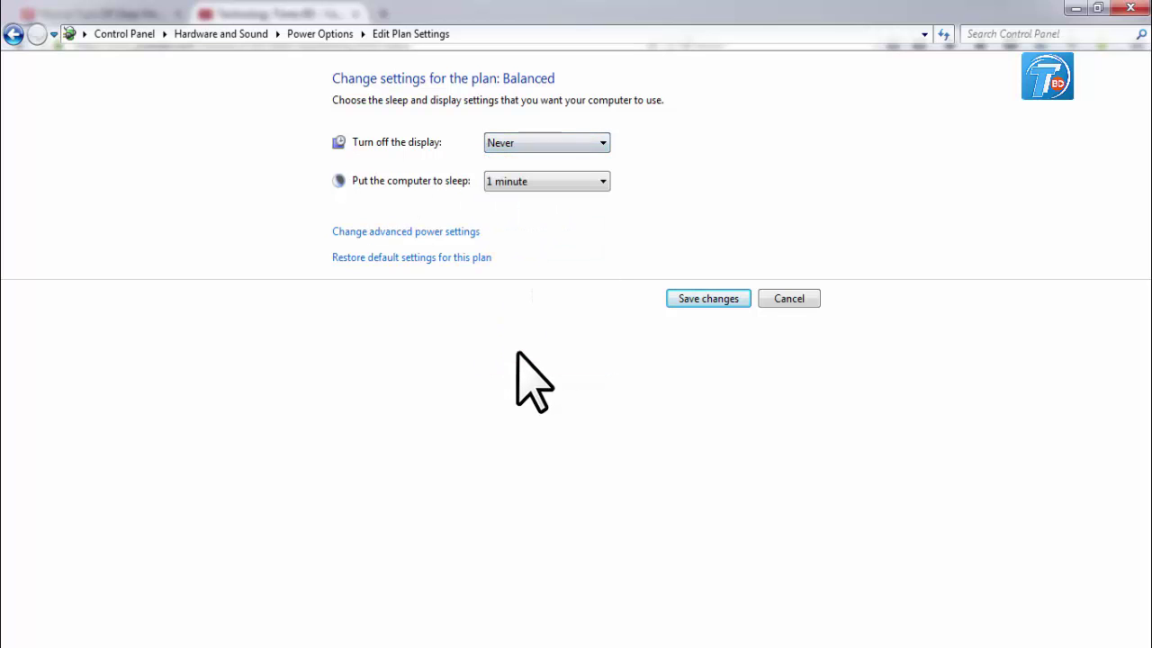
{"action": "left_click", "coordinate": [577, 184]}
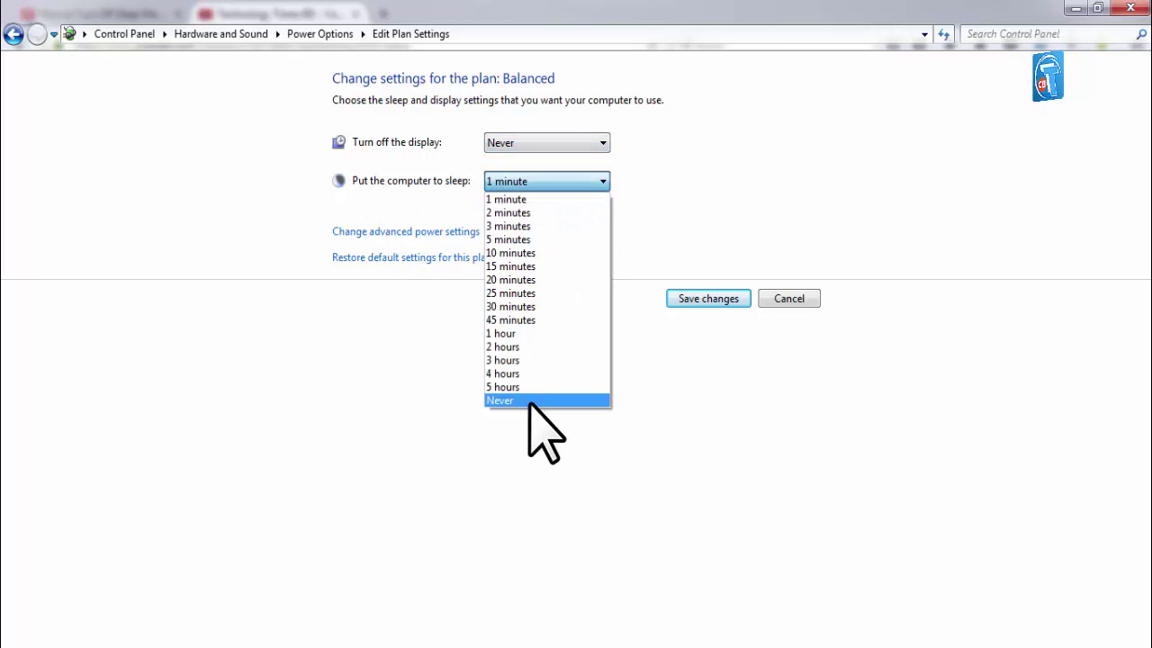
{"action": "left_click", "coordinate": [530, 401]}
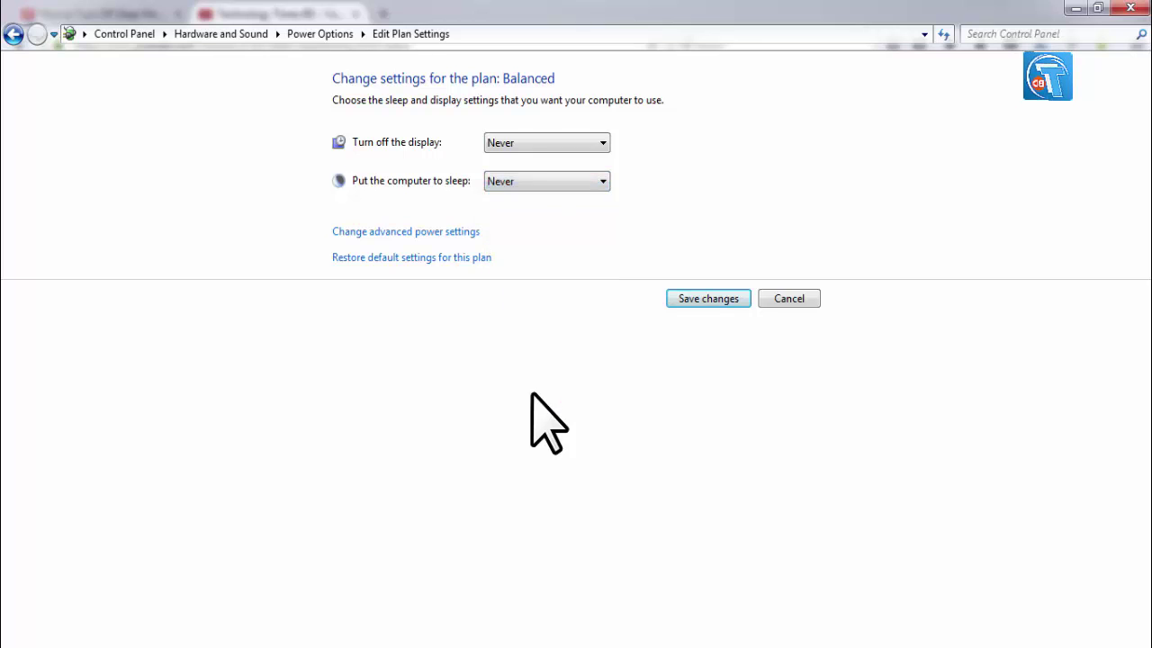
{"action": "left_click", "coordinate": [709, 299]}
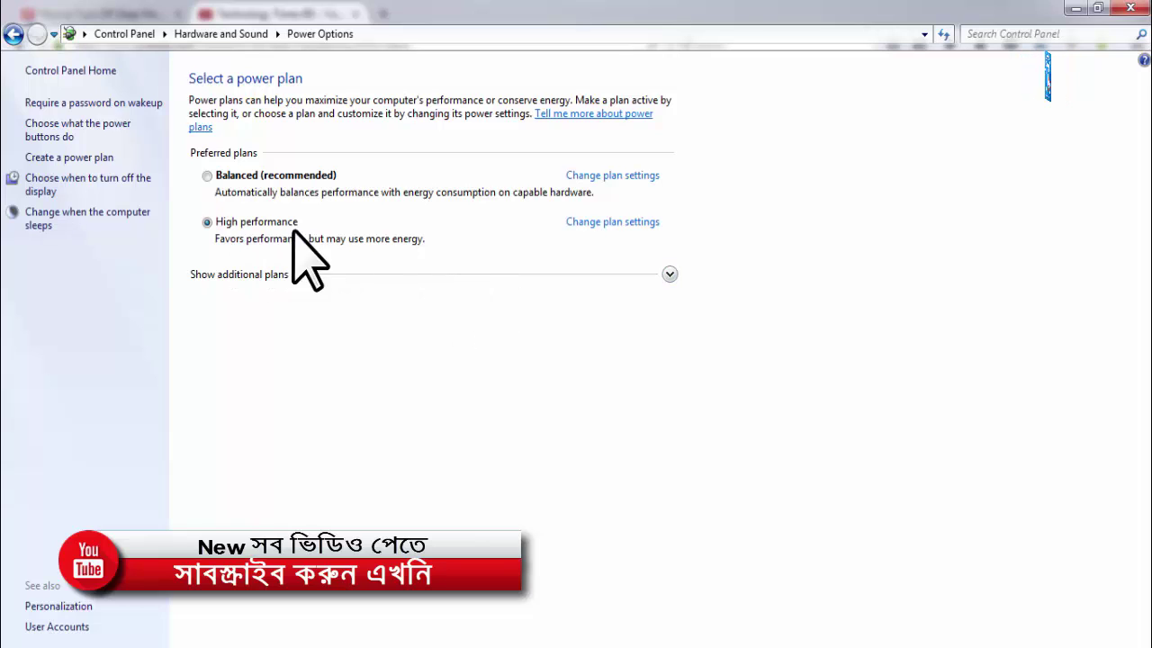
Open the High performance plan's settings and set its display turn-off and computer sleep times to Never
{"action": "left_click", "coordinate": [627, 225]}
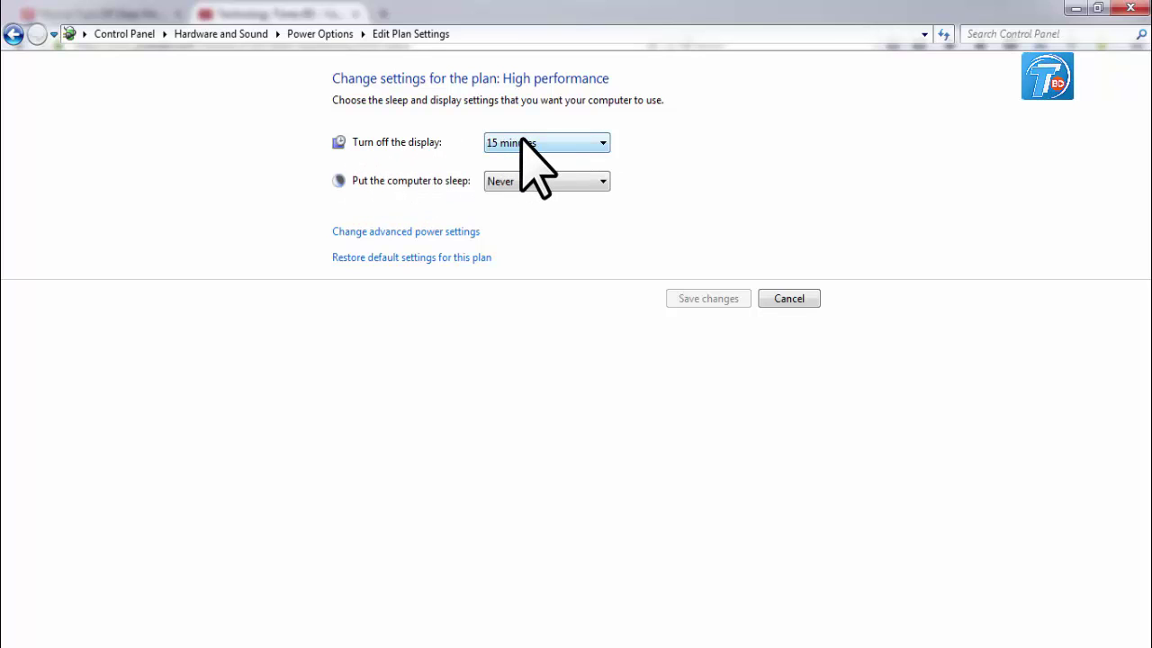
{"action": "left_click", "coordinate": [522, 144]}
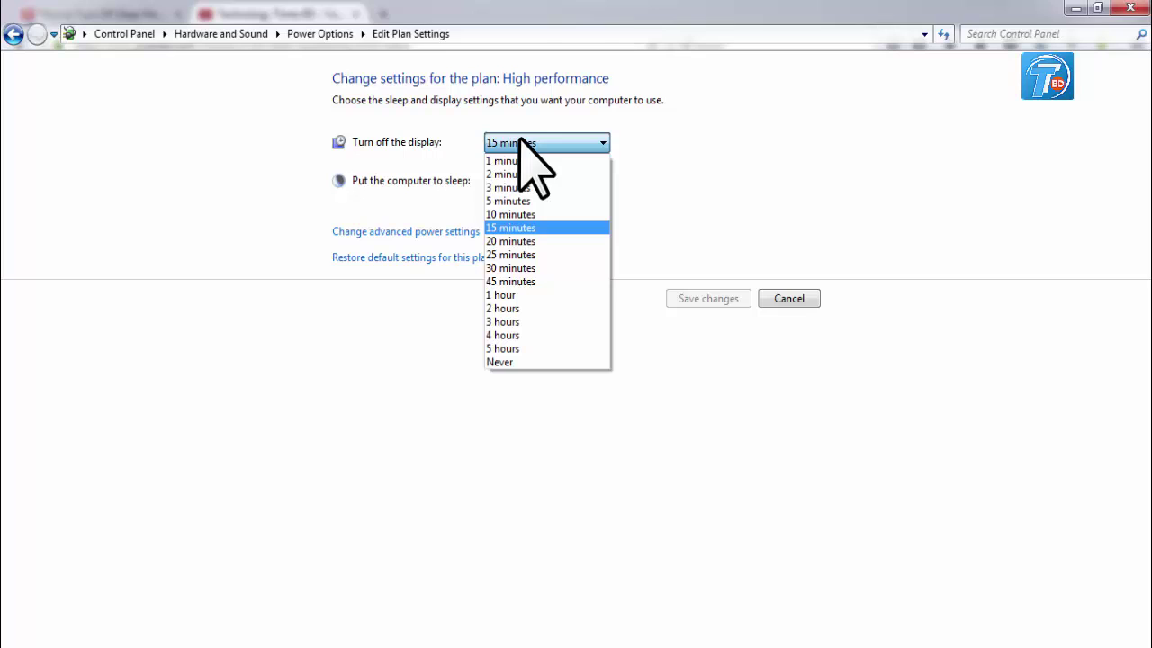
{"action": "left_click", "coordinate": [550, 361]}
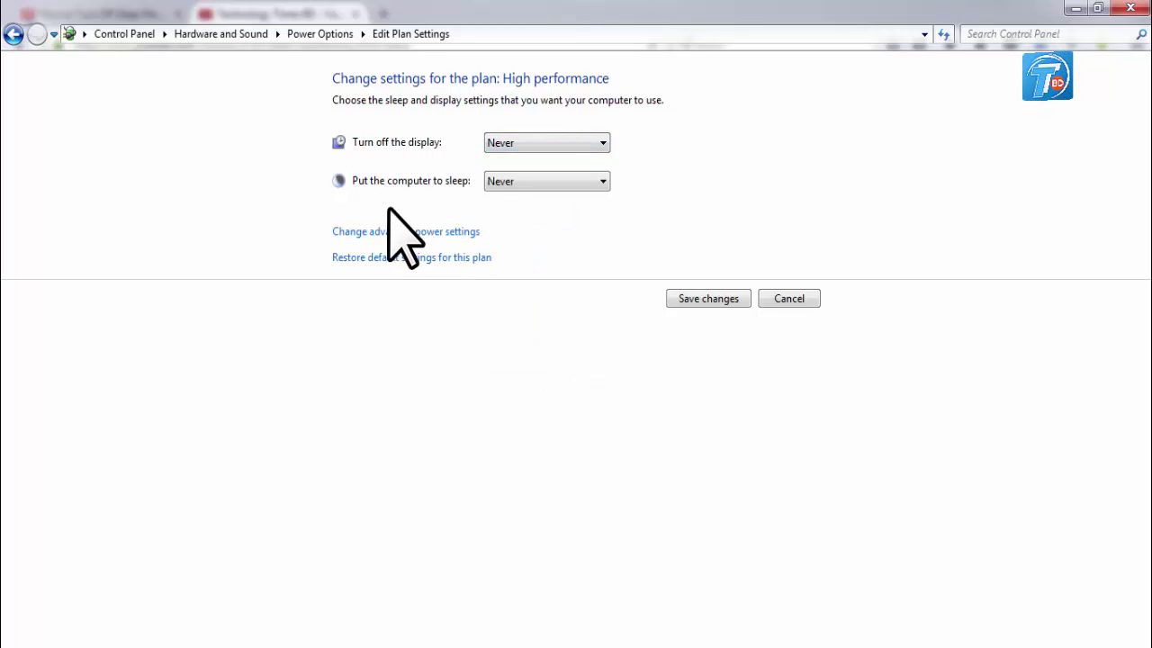
{"action": "left_click", "coordinate": [558, 188]}
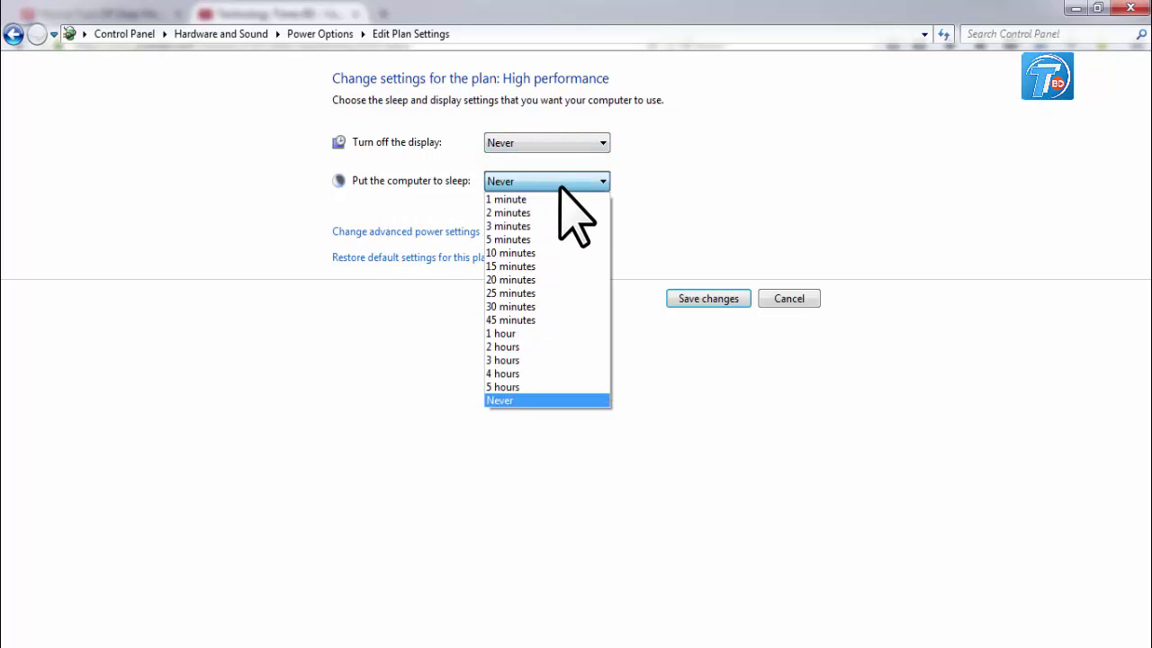
{"action": "left_click", "coordinate": [515, 398]}
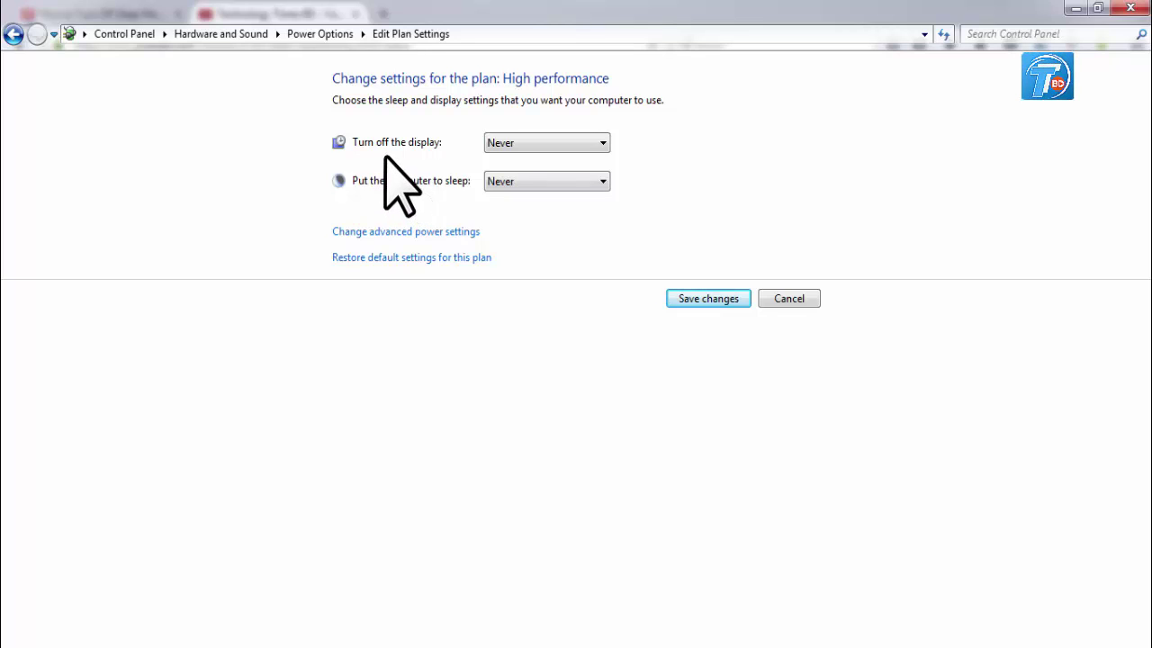
Set the High performance plan's display turn-off time to 20 minutes and return it to Never
{"action": "left_click", "coordinate": [526, 144]}
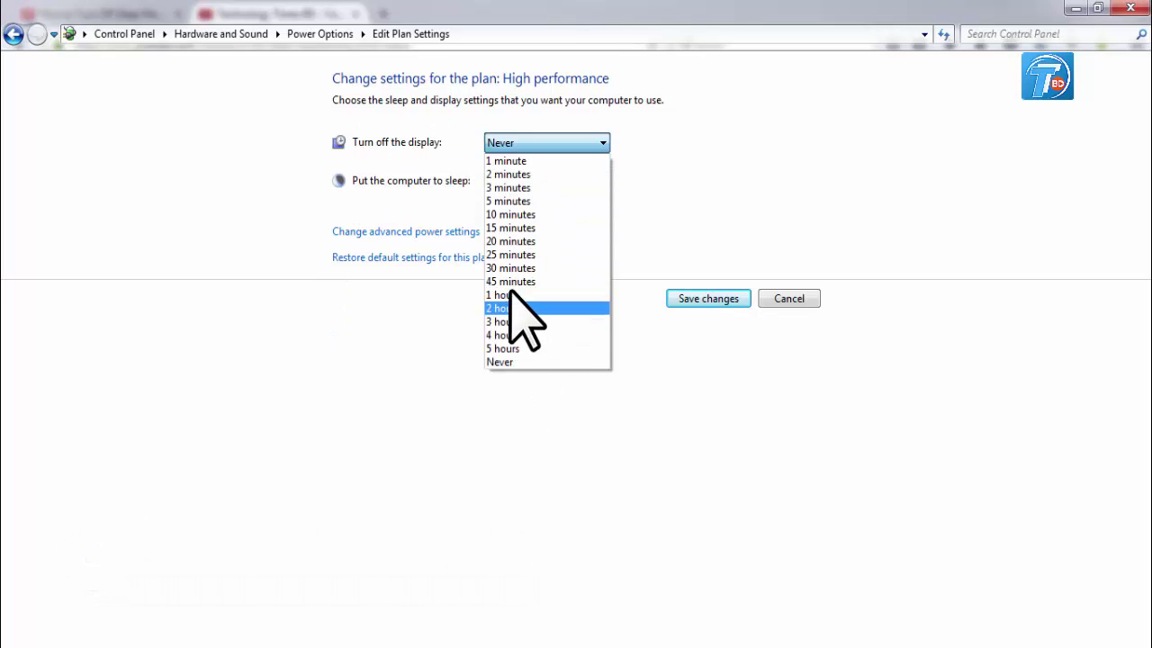
{"action": "left_click", "coordinate": [513, 242]}
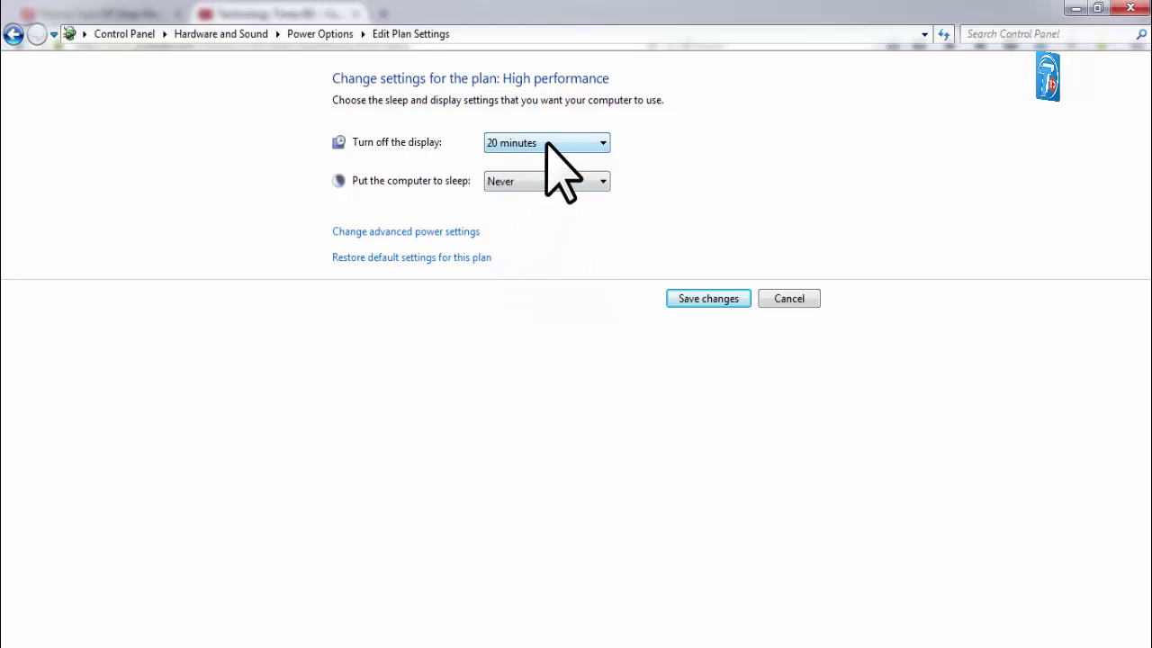
{"action": "left_click", "coordinate": [545, 144]}
{"action": "left_click", "coordinate": [537, 243]}
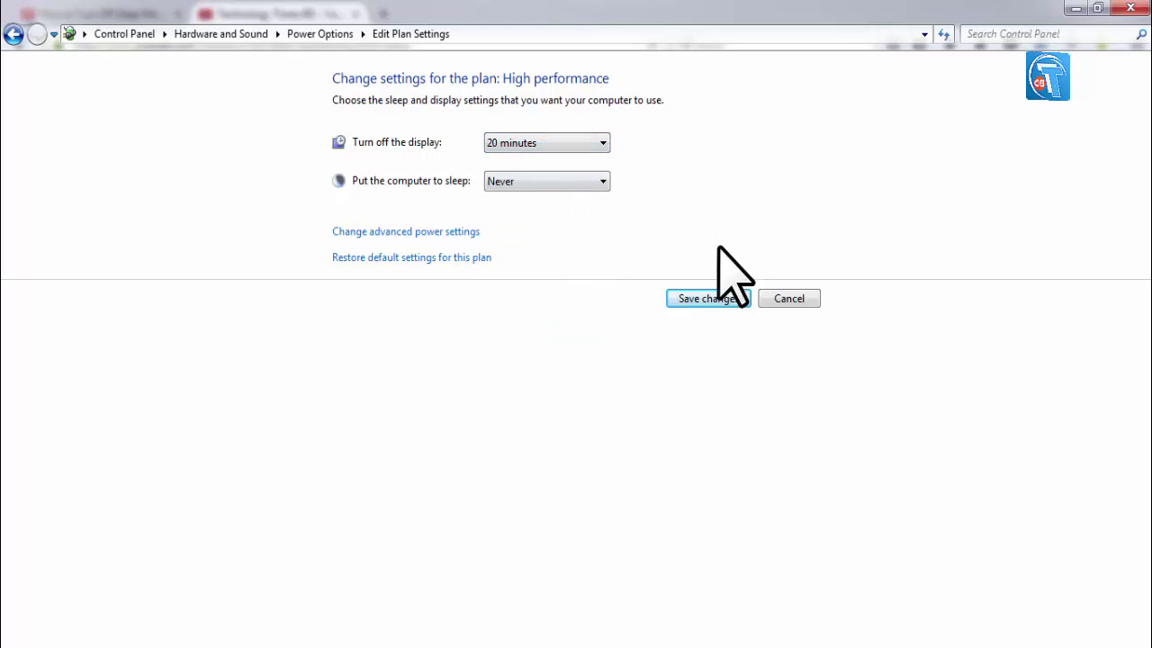
{"action": "left_click", "coordinate": [570, 146]}
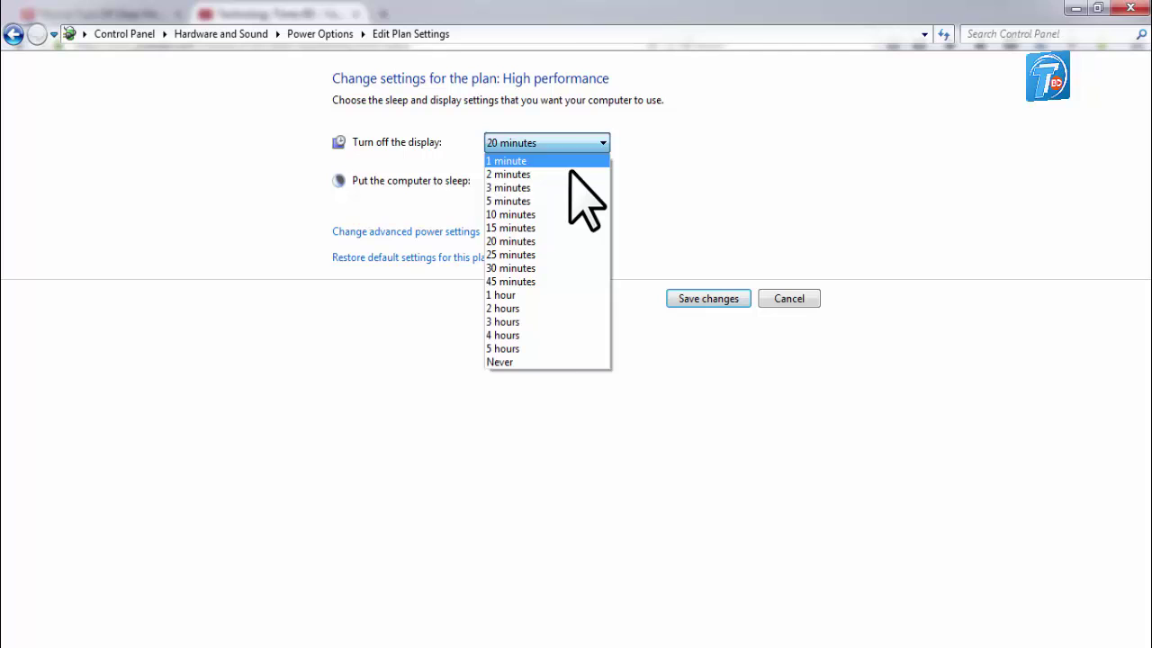
{"action": "left_click", "coordinate": [527, 362]}
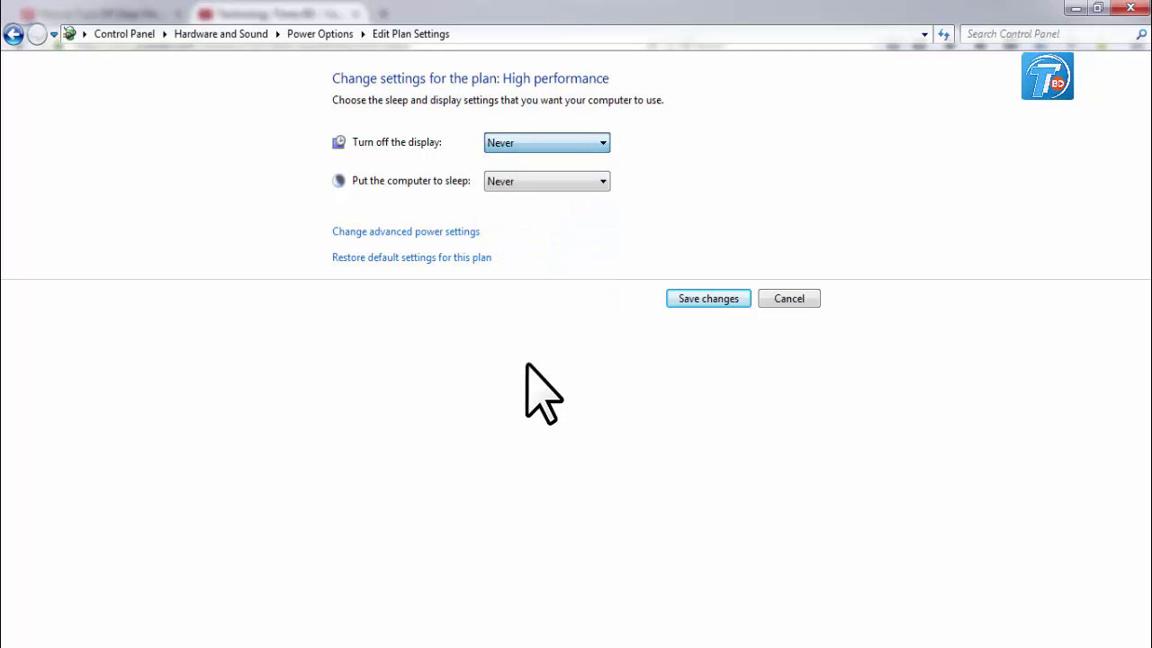
Cancel the pending changes to the High performance plan and close the power options window
{"action": "left_click", "coordinate": [540, 144]}
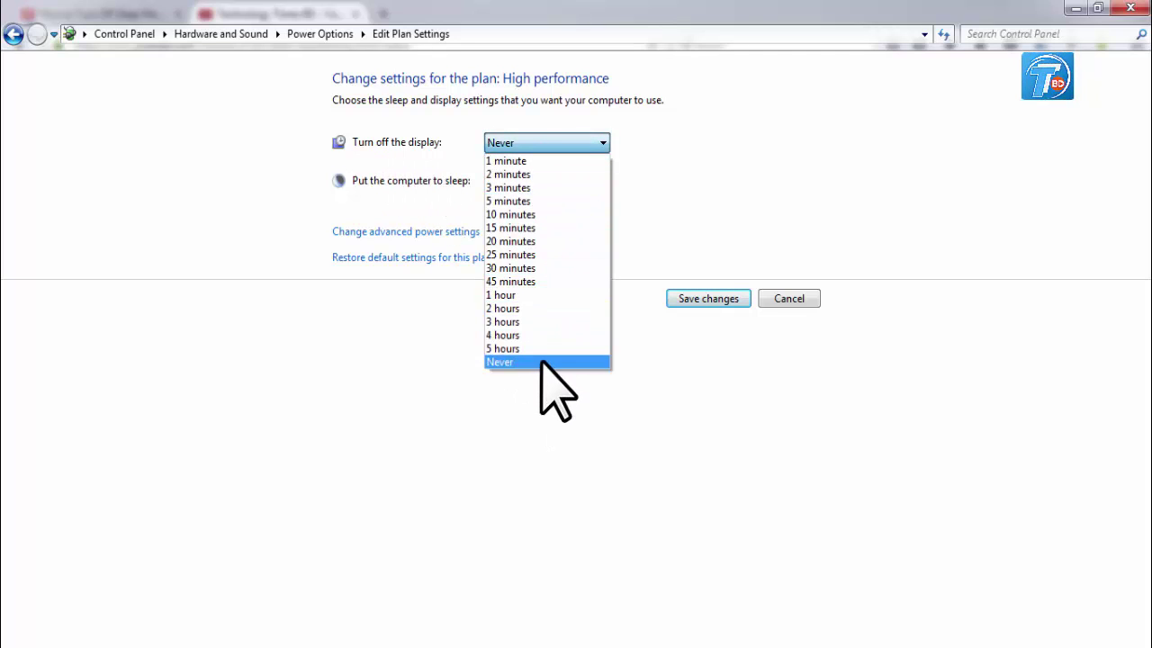
{"action": "left_click", "coordinate": [700, 370]}
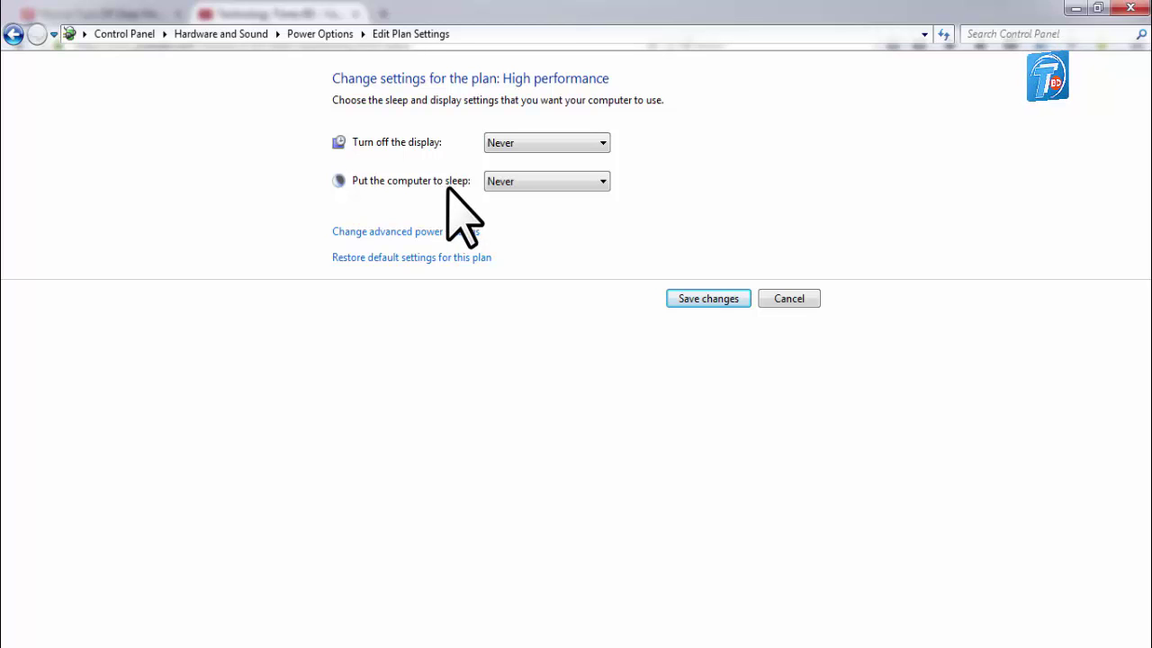
{"action": "left_click", "coordinate": [775, 303]}
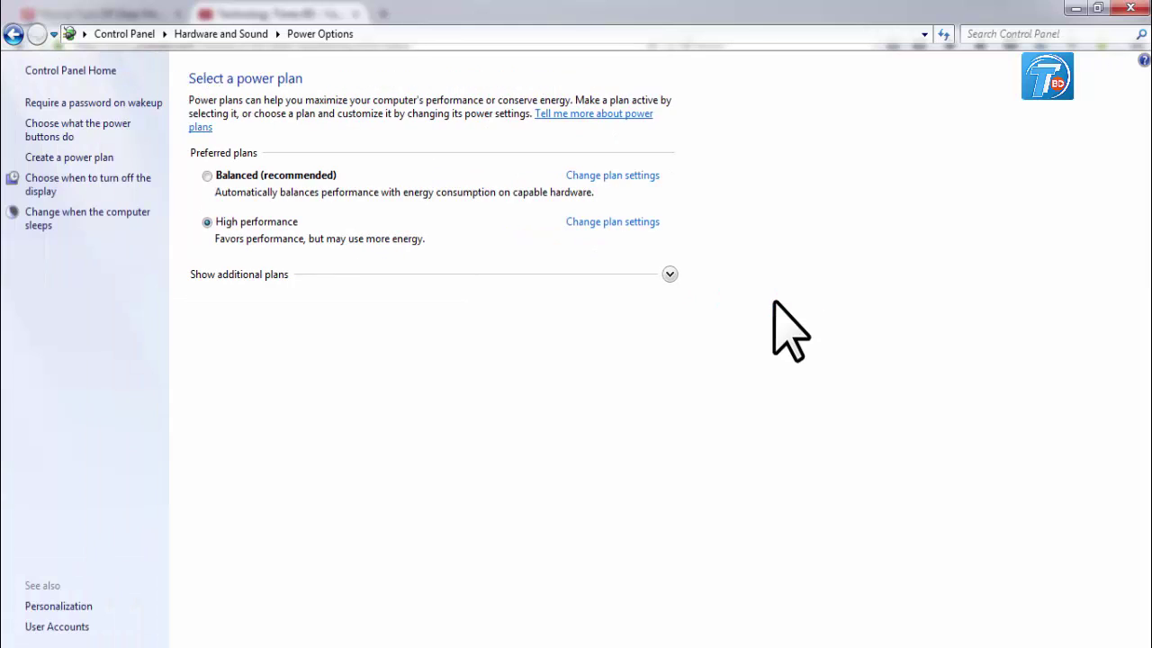
{"action": "left_click", "coordinate": [1138, 6]}
{"action": "left_click", "coordinate": [611, 85]}
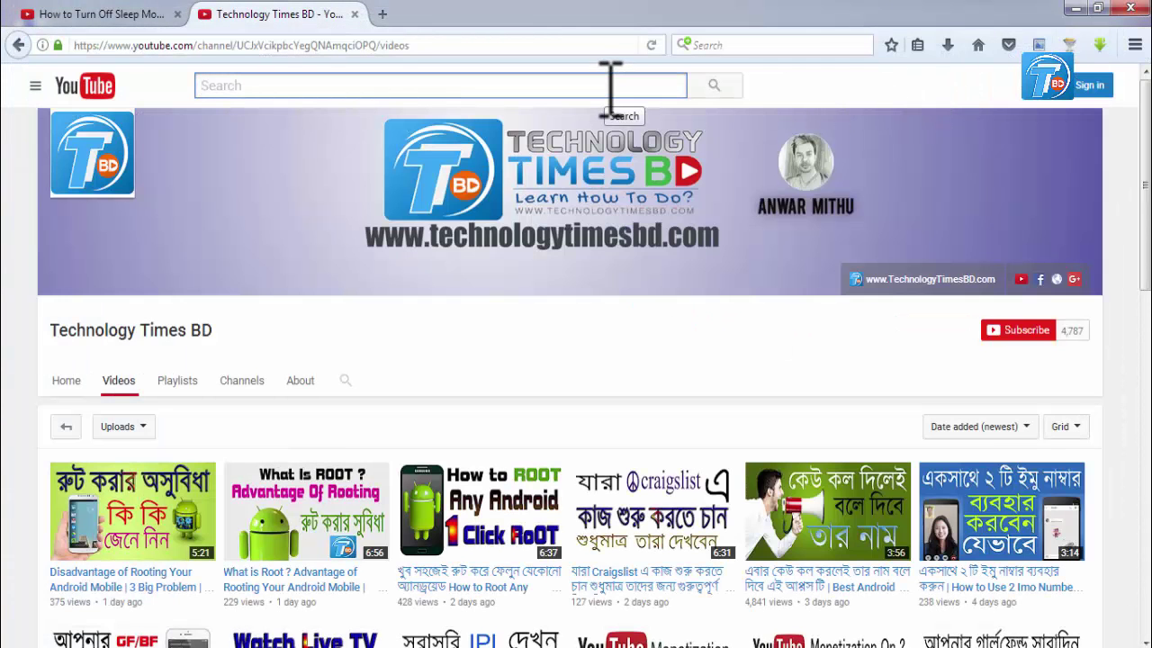
{"action": "left_click", "coordinate": [3, 519]}
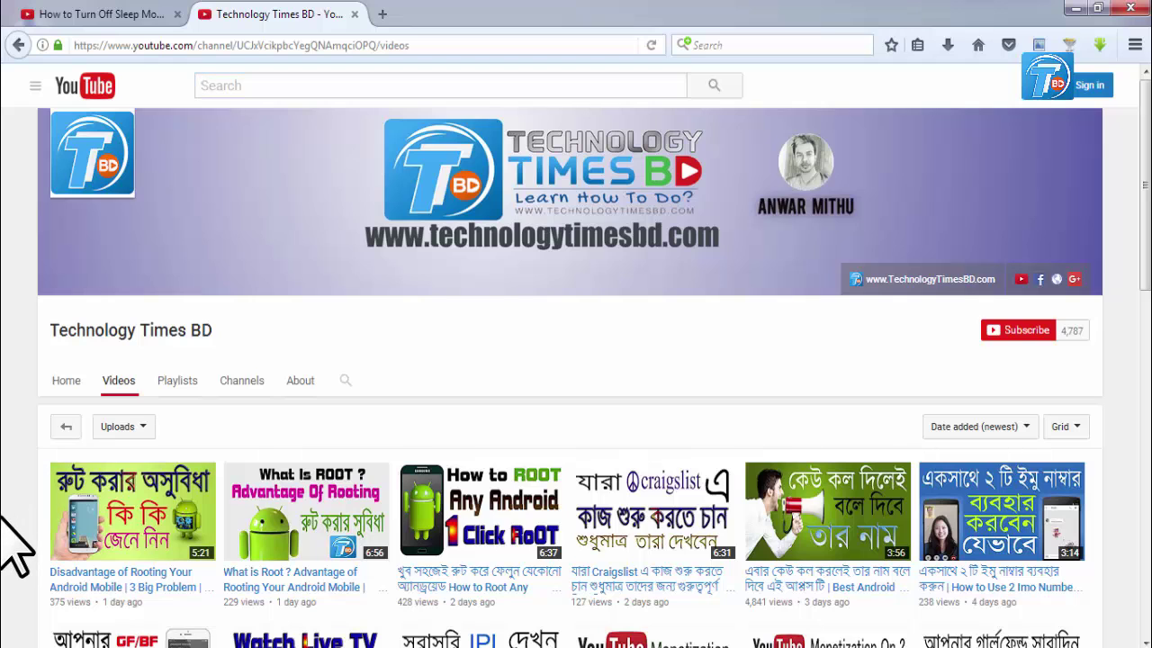
Open Power Options under Hardware and Sound in Control Panel and review the Balanced plan's display and sleep settings
{"action": "key", "text": "super"}
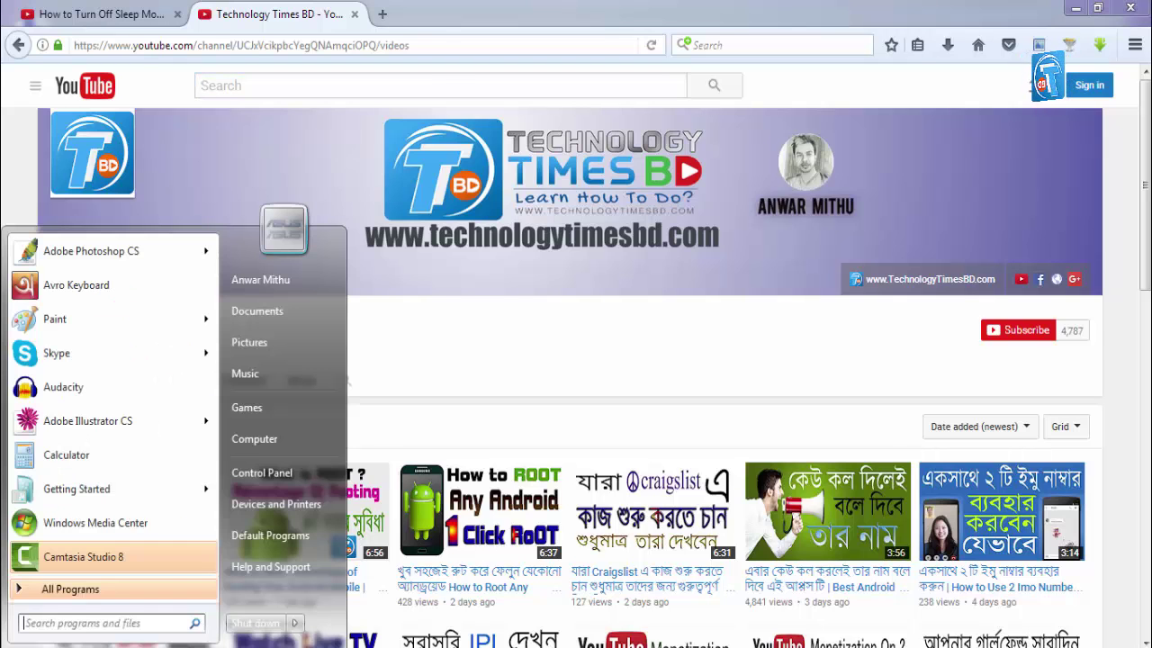
{"action": "left_click", "coordinate": [270, 474]}
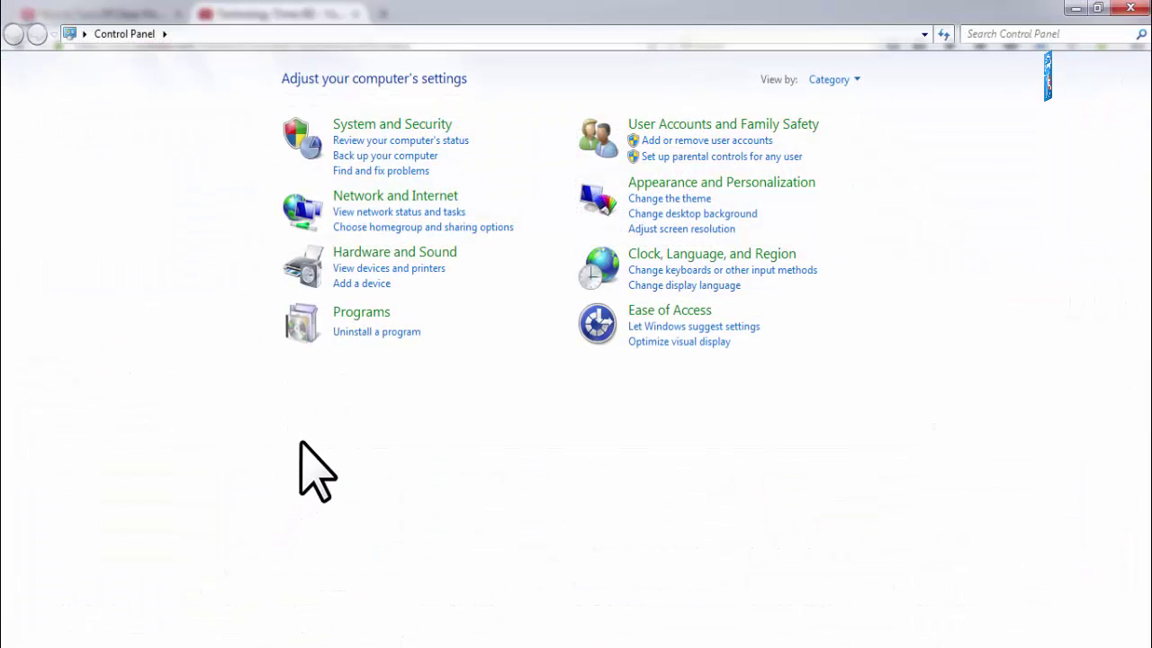
{"action": "left_click", "coordinate": [402, 254]}
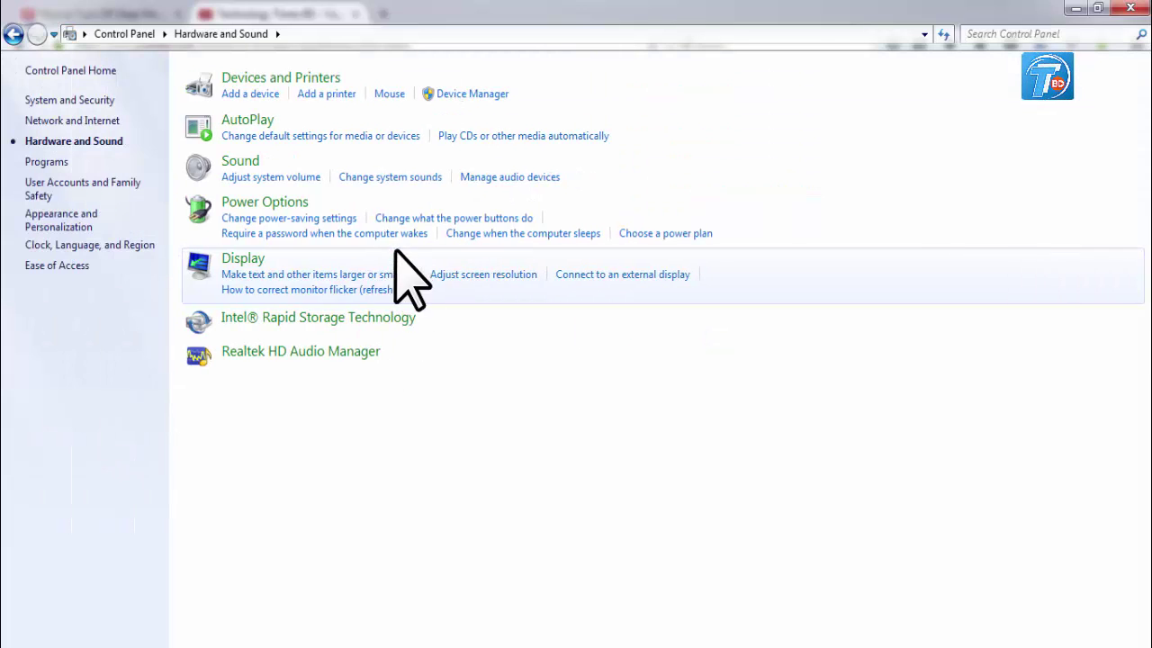
{"action": "left_click", "coordinate": [264, 204]}
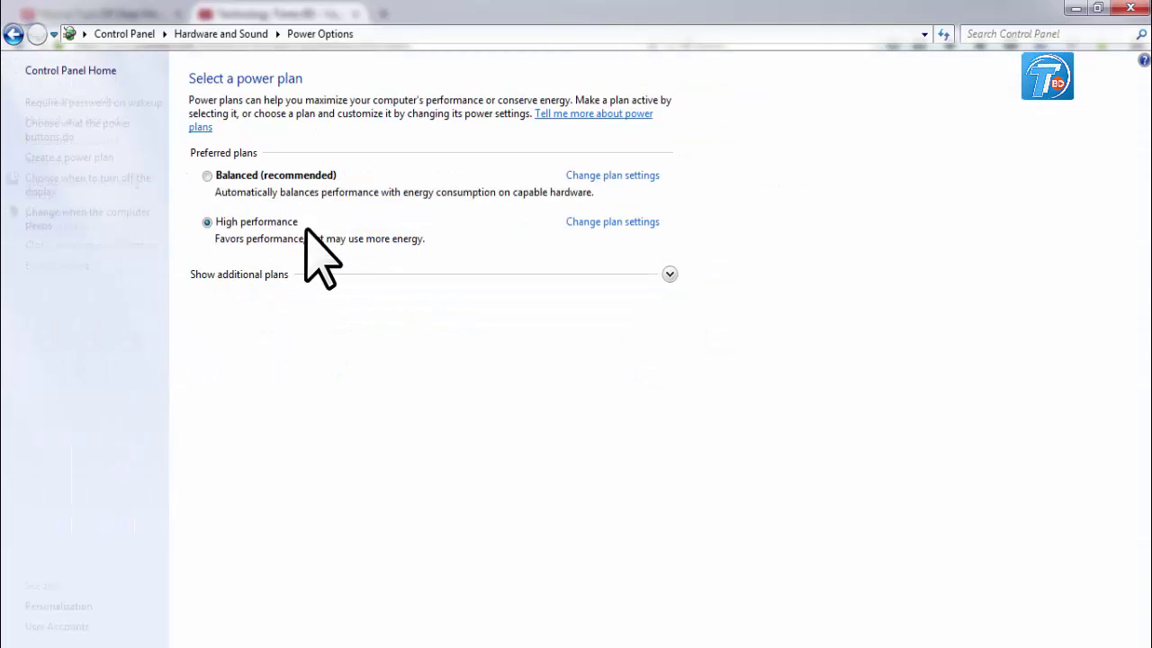
{"action": "left_click", "coordinate": [612, 176]}
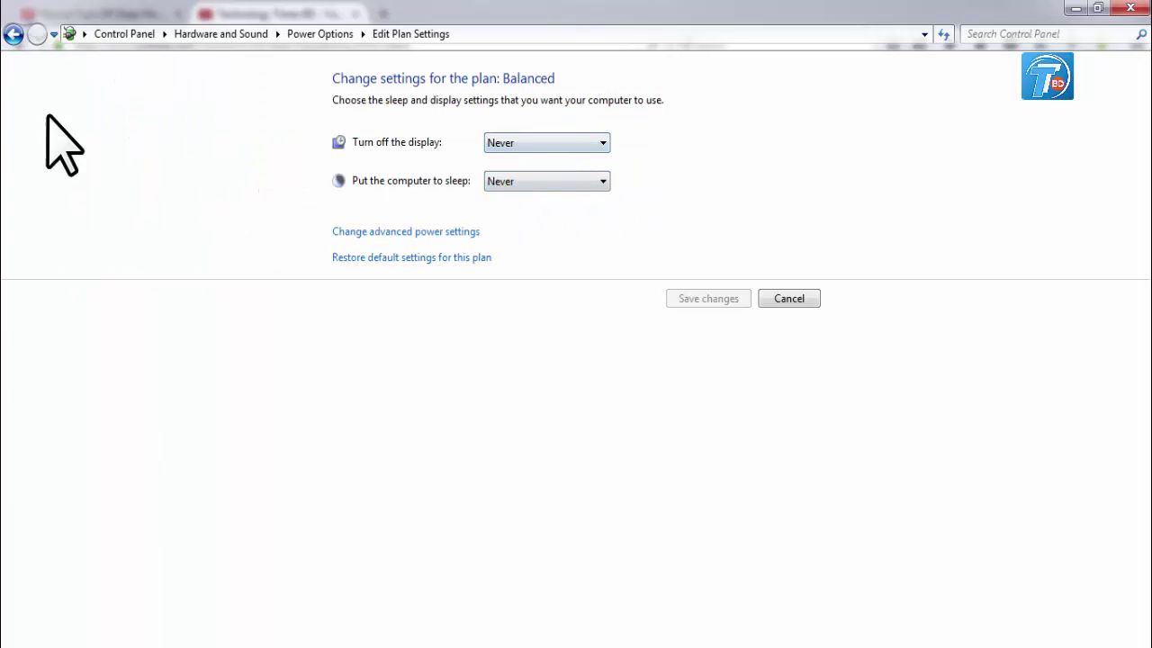
{"action": "left_click", "coordinate": [13, 33]}
Set the High performance plan's display turn-off and computer sleep times to Never, and close the window without saving
{"action": "left_click", "coordinate": [577, 221]}
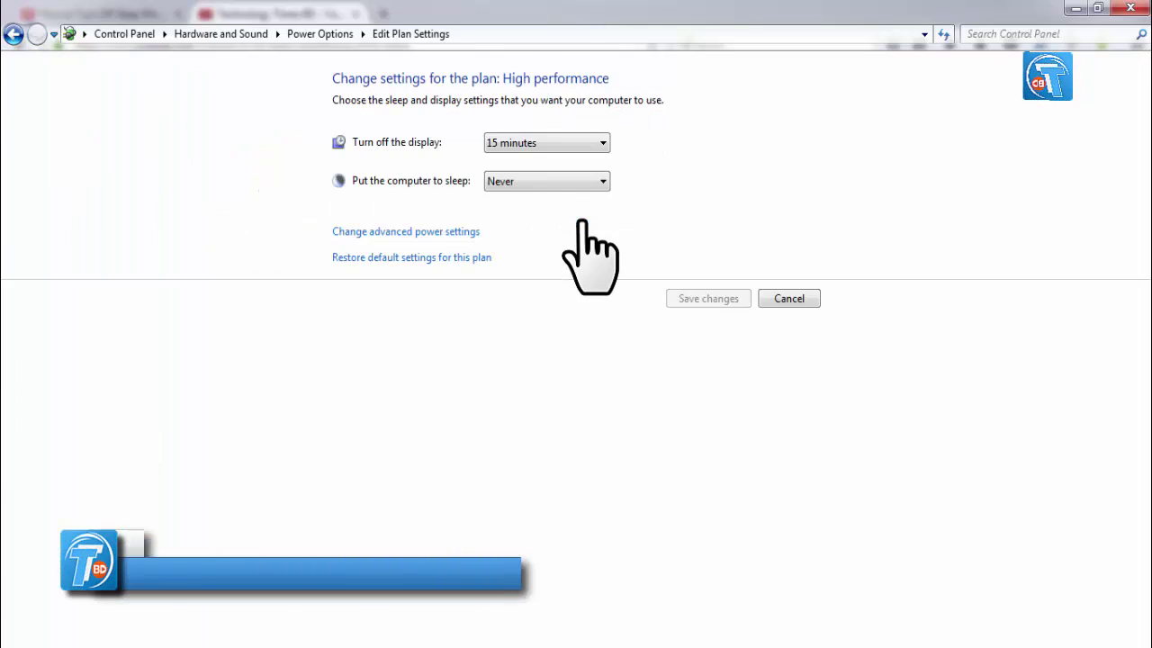
{"action": "left_click", "coordinate": [576, 142]}
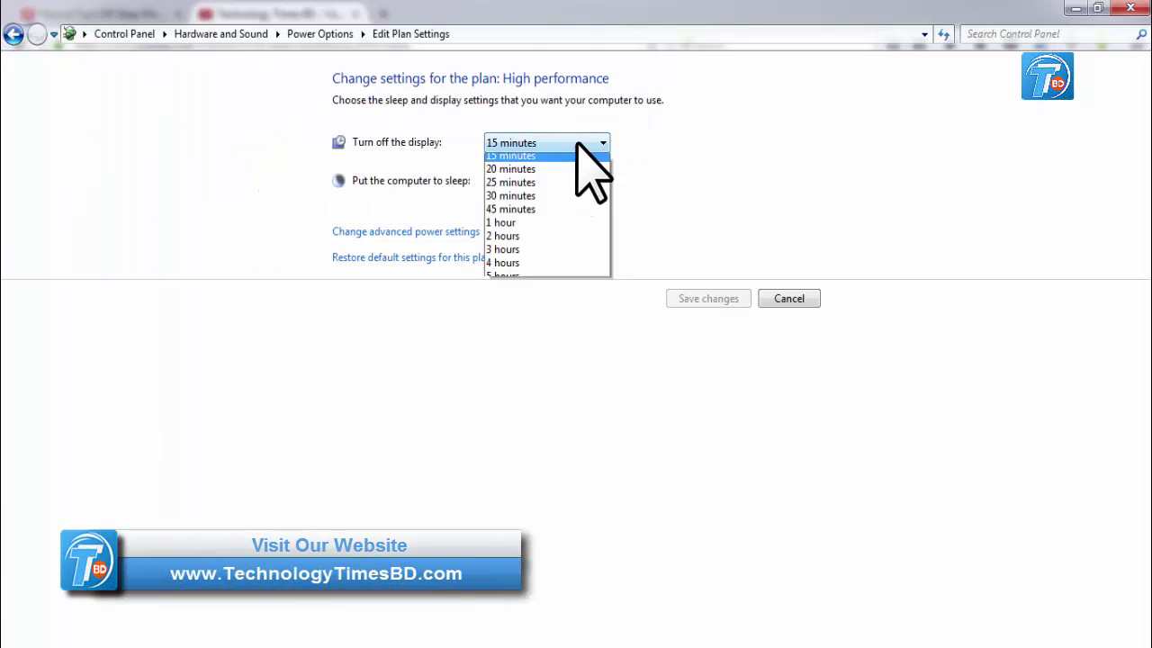
{"action": "left_click", "coordinate": [518, 360]}
{"action": "left_click", "coordinate": [527, 184]}
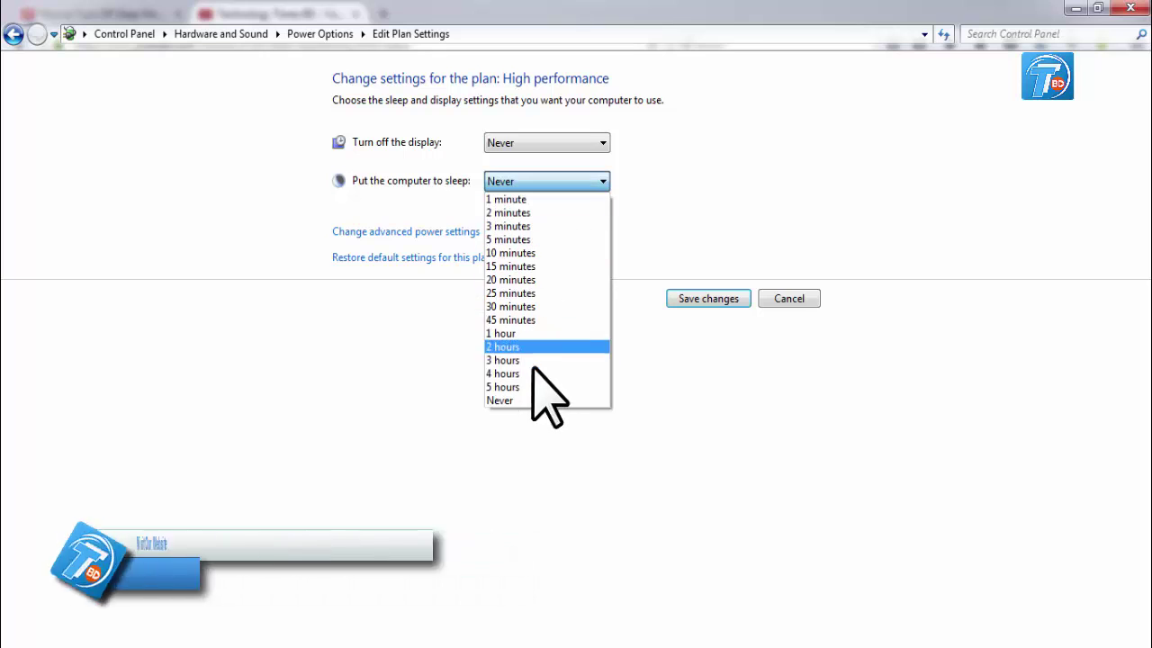
{"action": "left_click", "coordinate": [540, 398]}
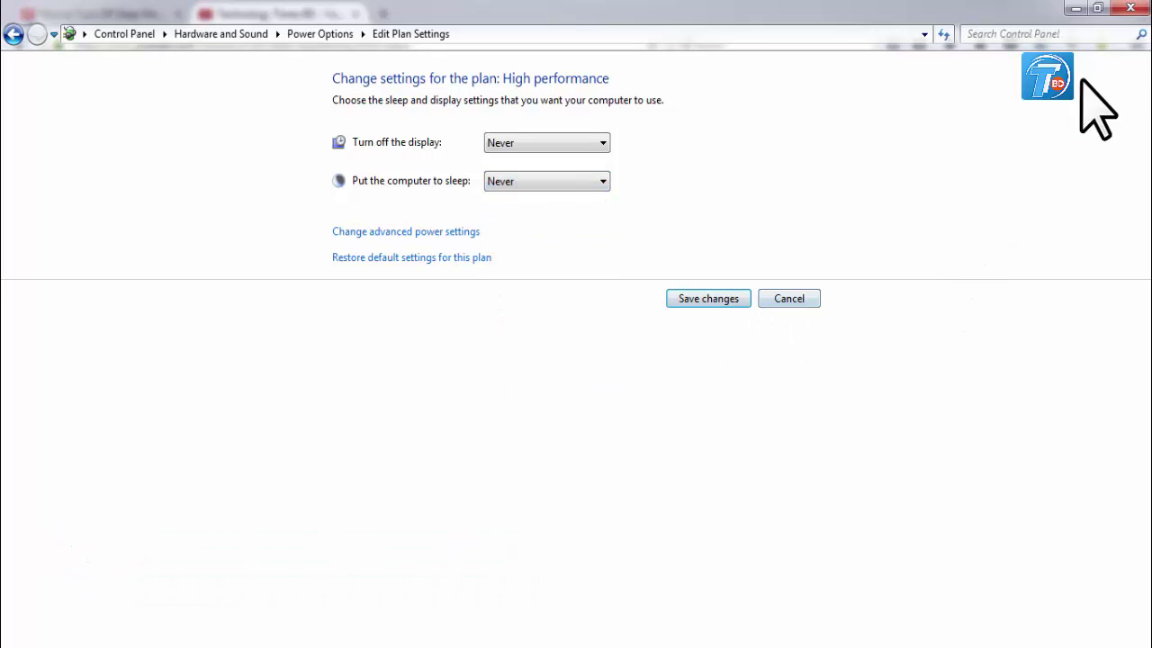
{"action": "left_click", "coordinate": [1132, 9]}
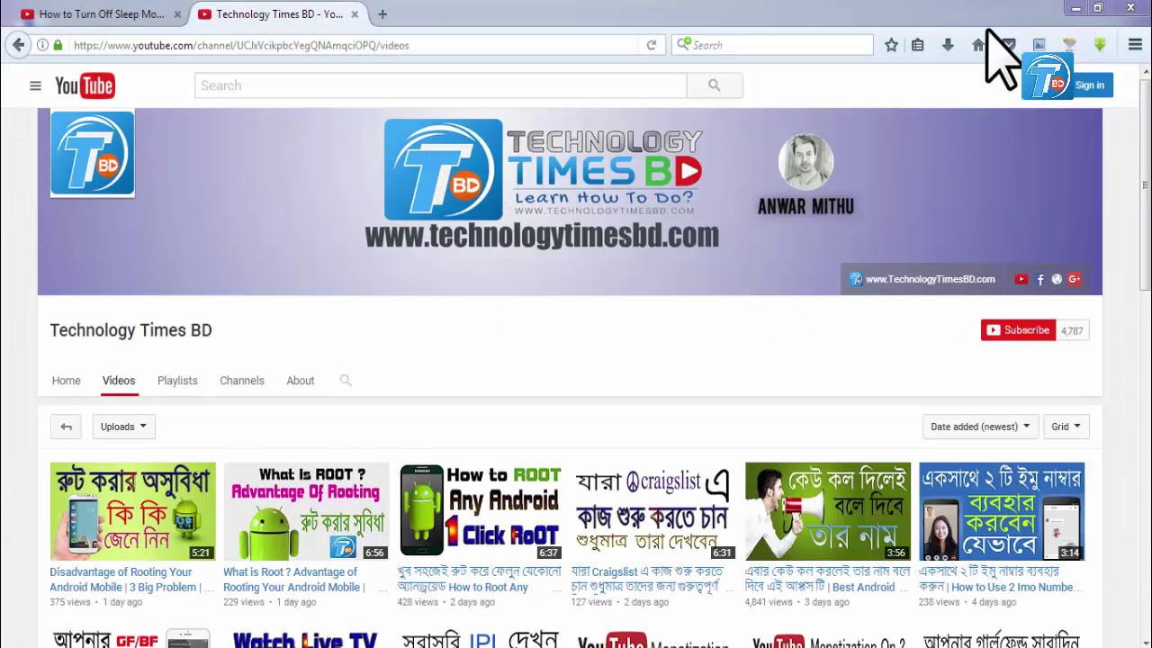
Minimize the browser window and refresh the desktop
{"action": "left_click", "coordinate": [1084, 11]}
{"action": "right_click", "coordinate": [675, 13]}
{"action": "left_click", "coordinate": [693, 61]}
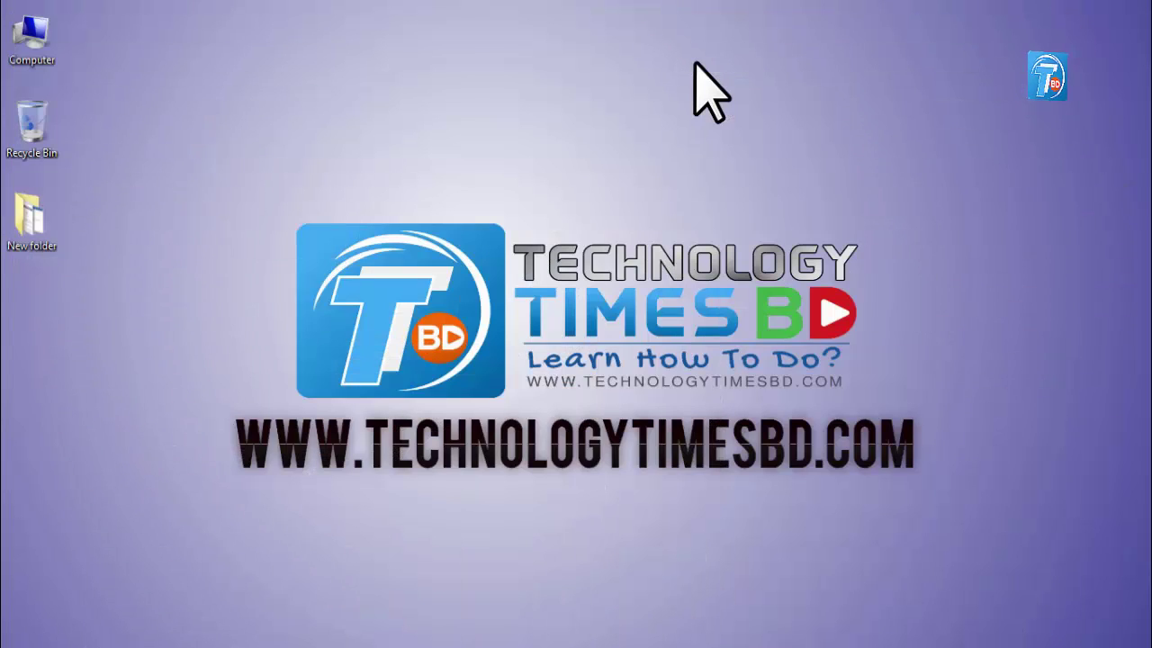